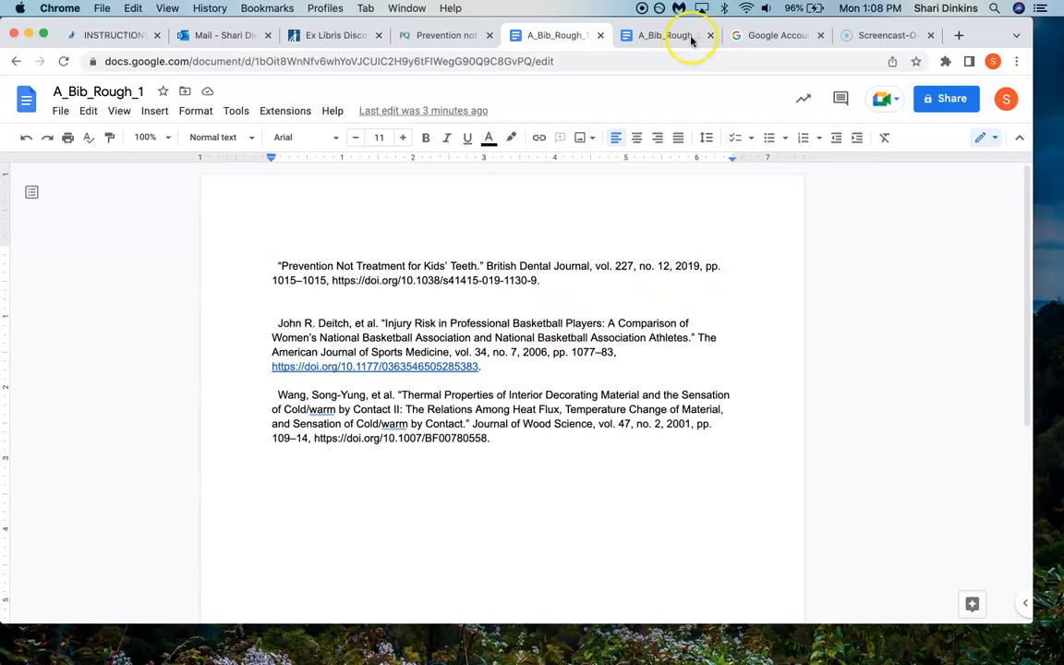
# Step: Check the ProQuest article page and the library record's citation for the kids' teeth article against the bibliography document
pyautogui.click(416, 36)
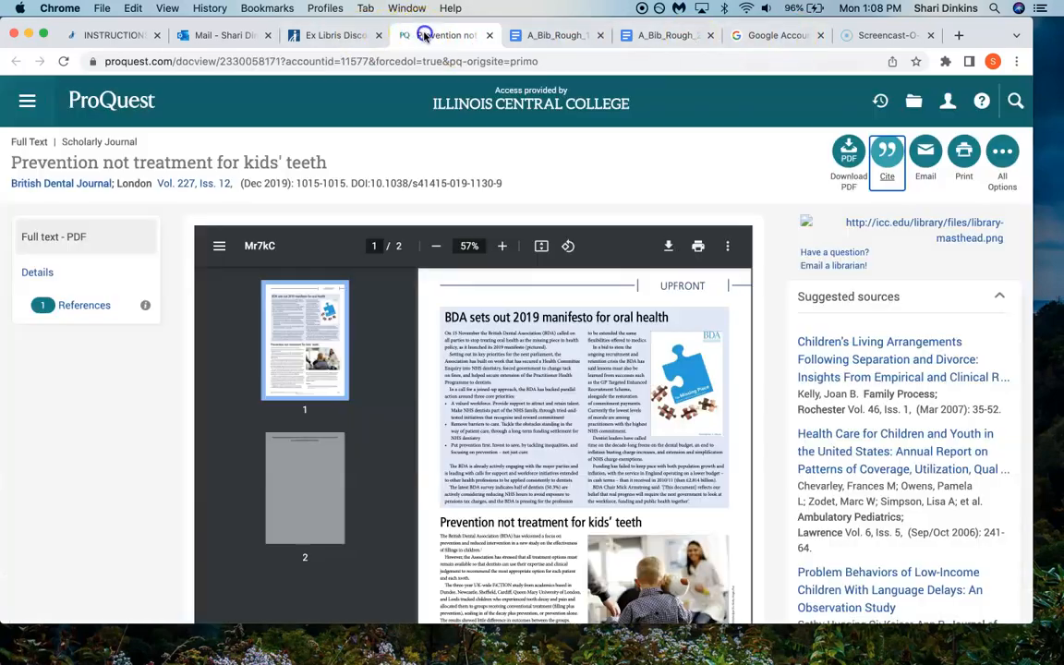
pyautogui.click(332, 35)
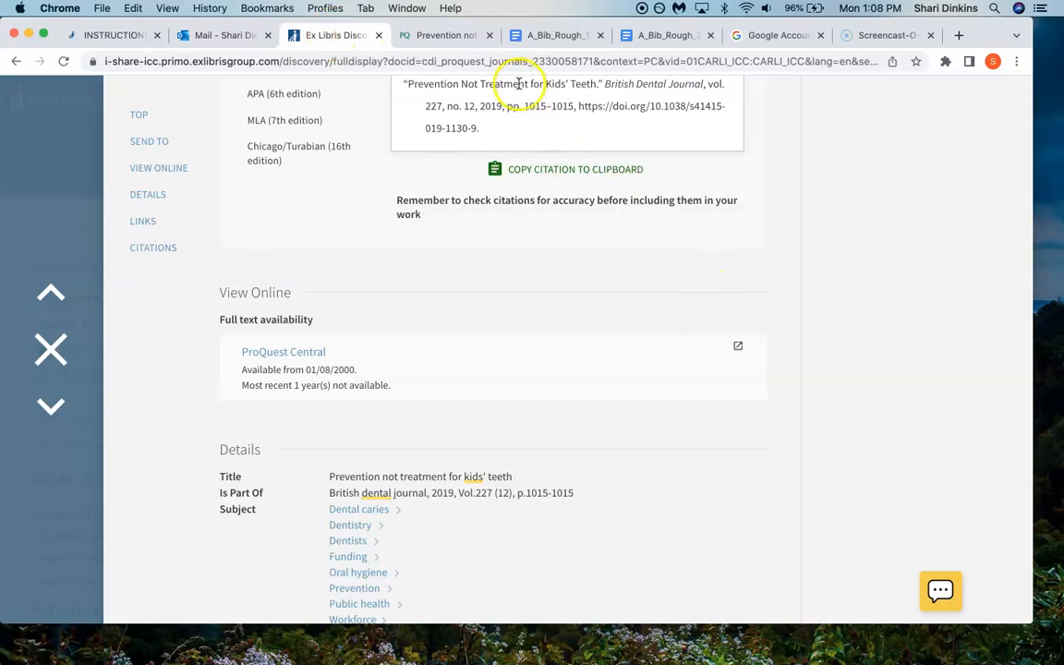
pyautogui.click(550, 36)
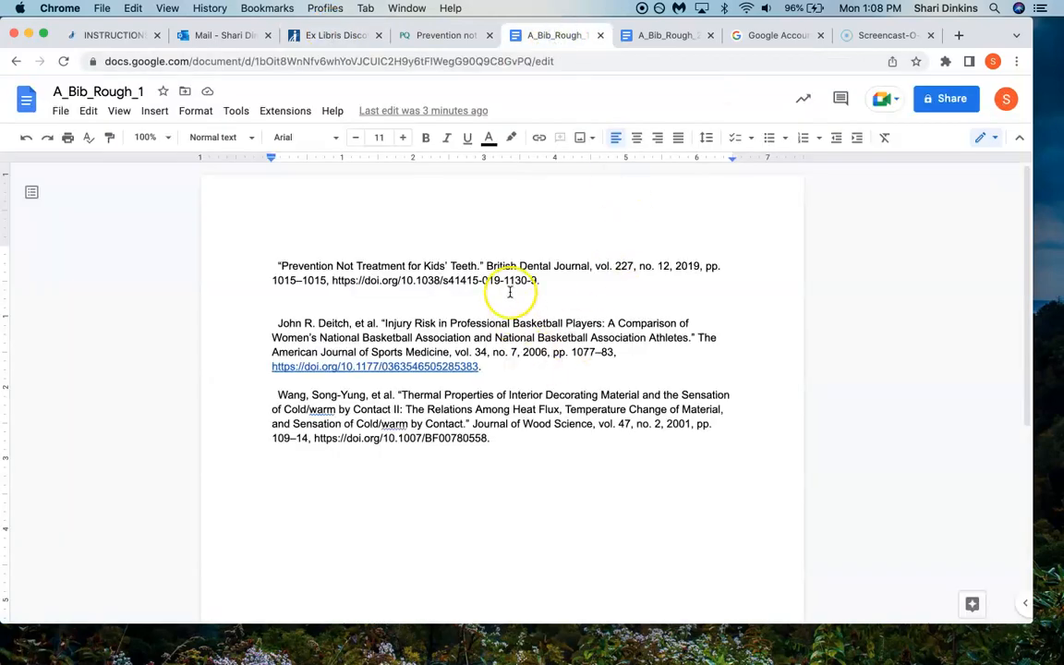
# Step: Remove the stray leading spaces and extra blank lines before the three citations so each starts at the margin
pyautogui.click(275, 265)
pyautogui.press('BackSpace')
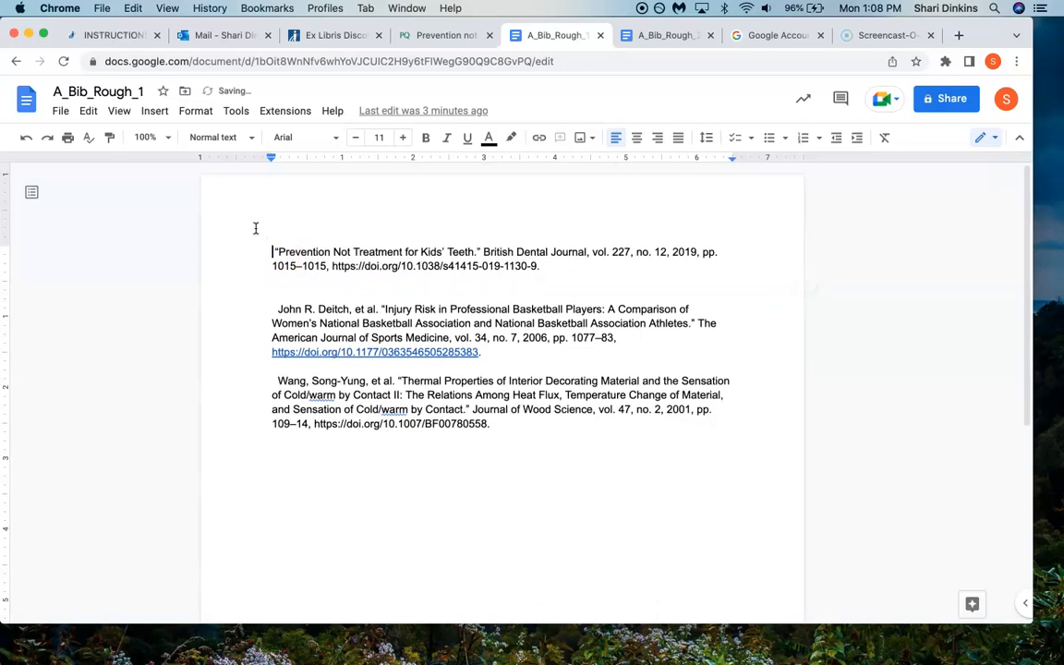
pyautogui.press('BackSpace')
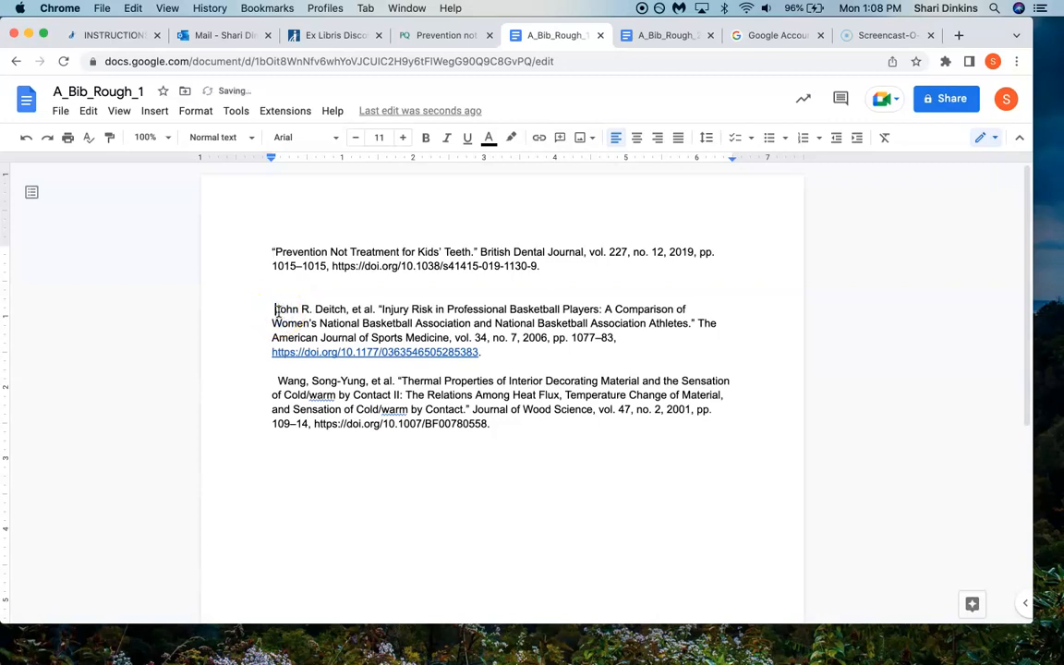
pyautogui.press('BackSpace')
pyautogui.press('BackSpace')
pyautogui.click(279, 368)
pyautogui.press('BackSpace')
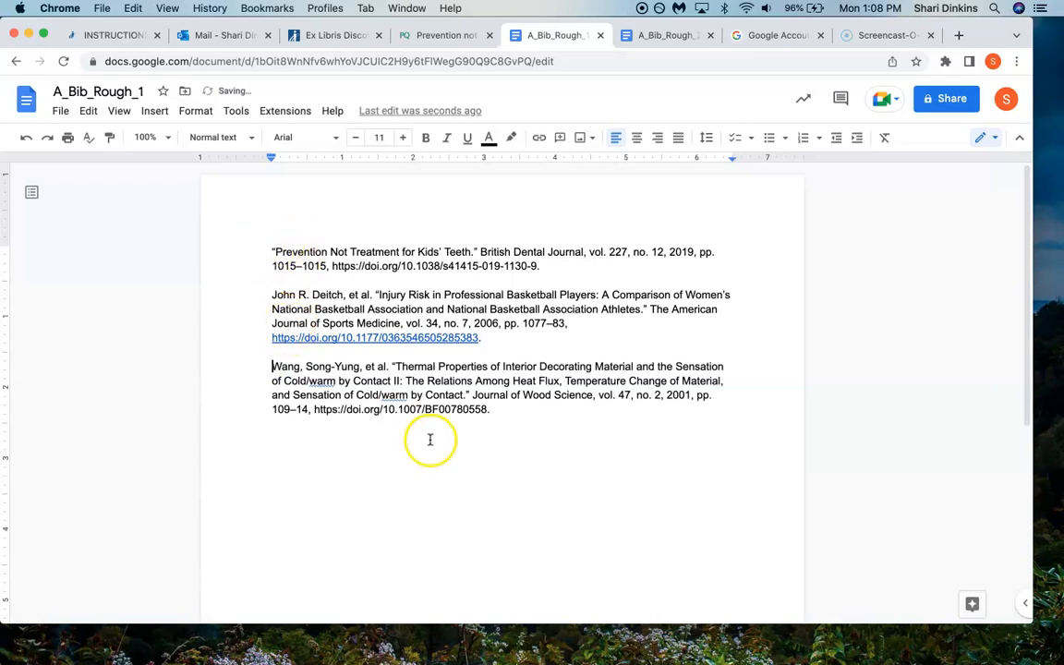
# Step: Open the kids' teeth article's full text from its library record and view ProQuest's MLA 7th Edition citation
pyautogui.moveTo(552, 266); pyautogui.dragTo(225, 248)
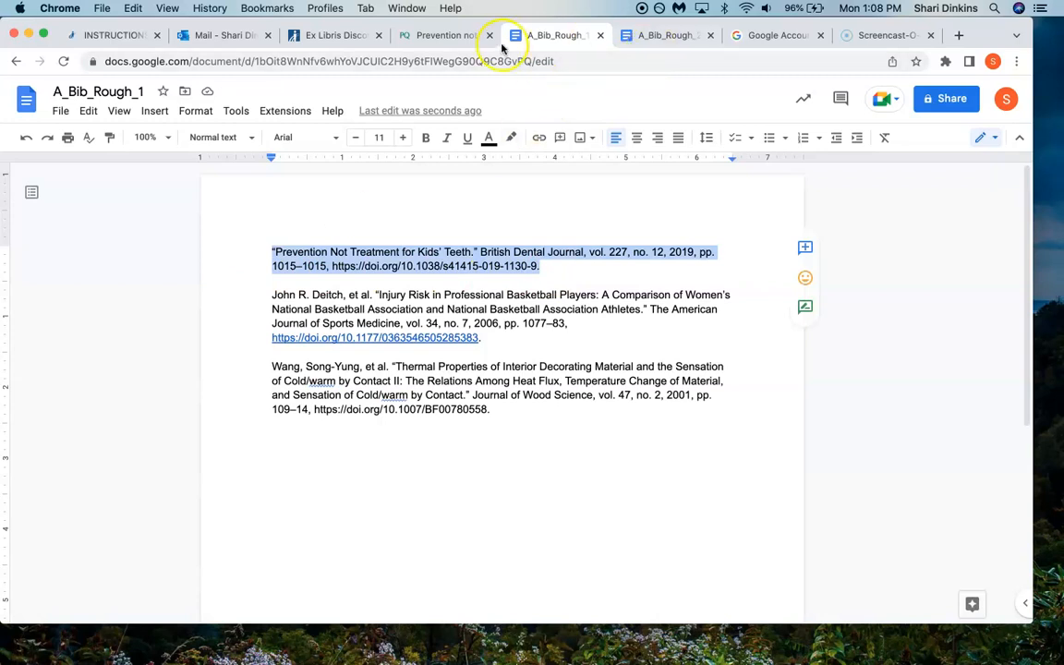
pyautogui.click(347, 34)
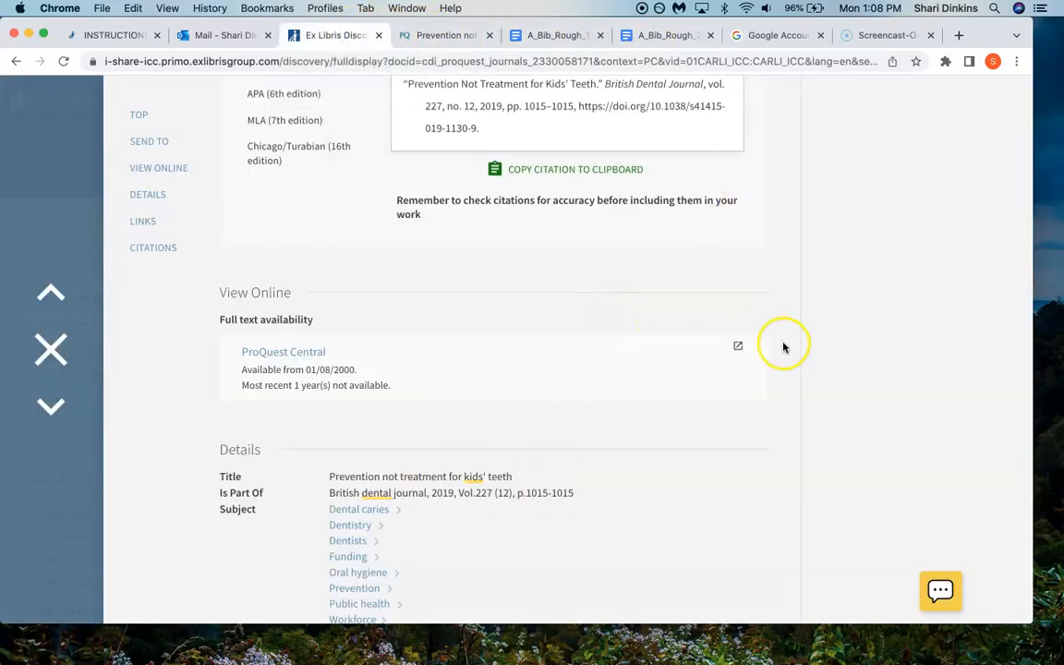
pyautogui.click(739, 345)
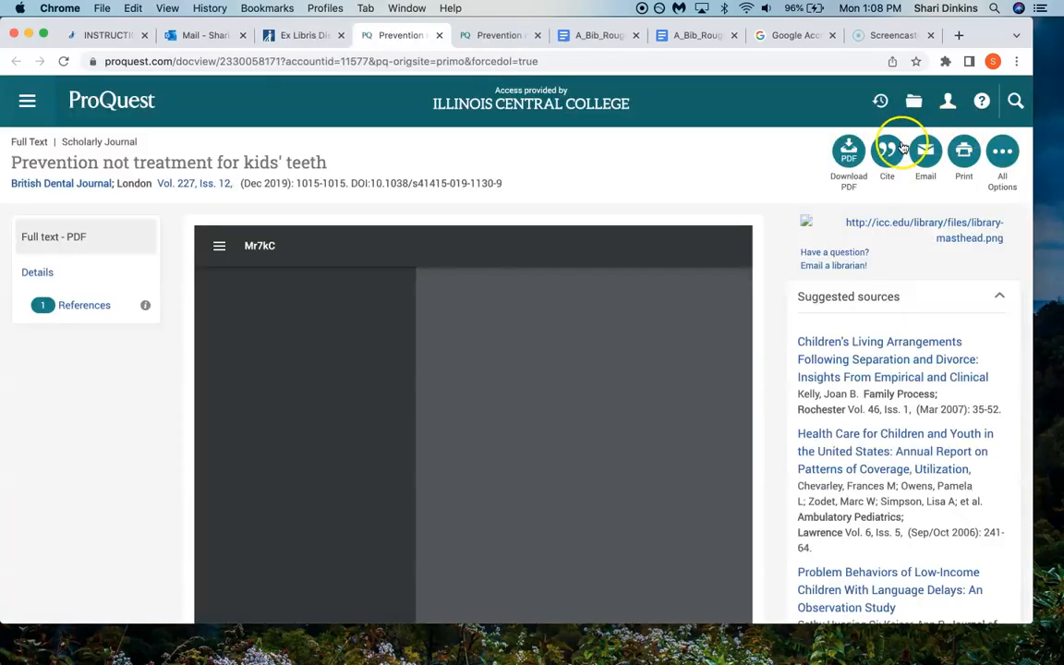
pyautogui.click(887, 153)
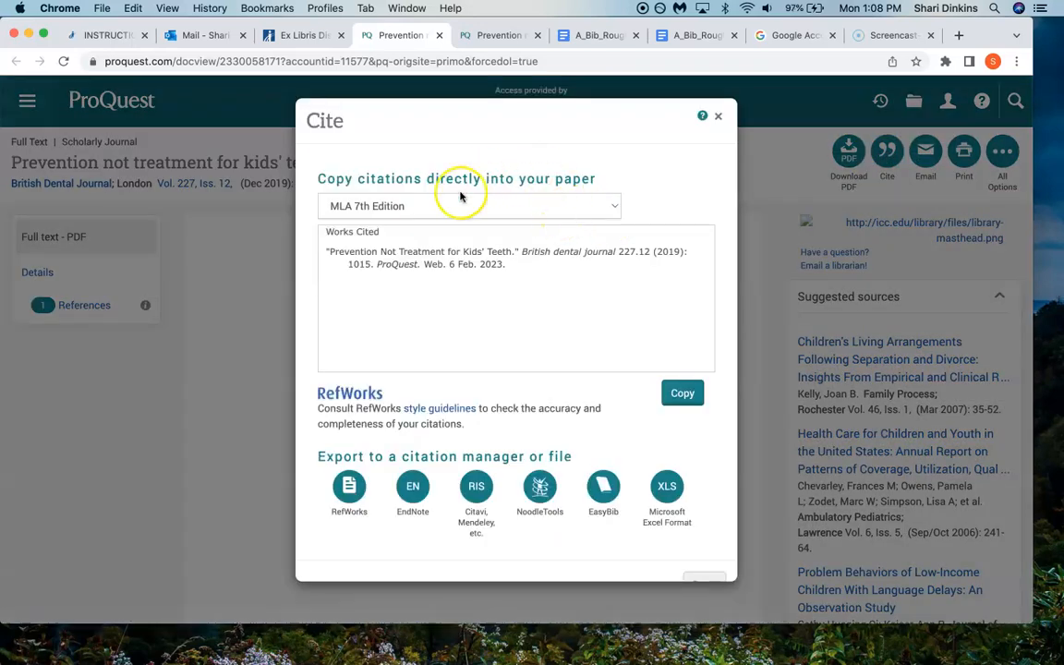
pyautogui.click(718, 115)
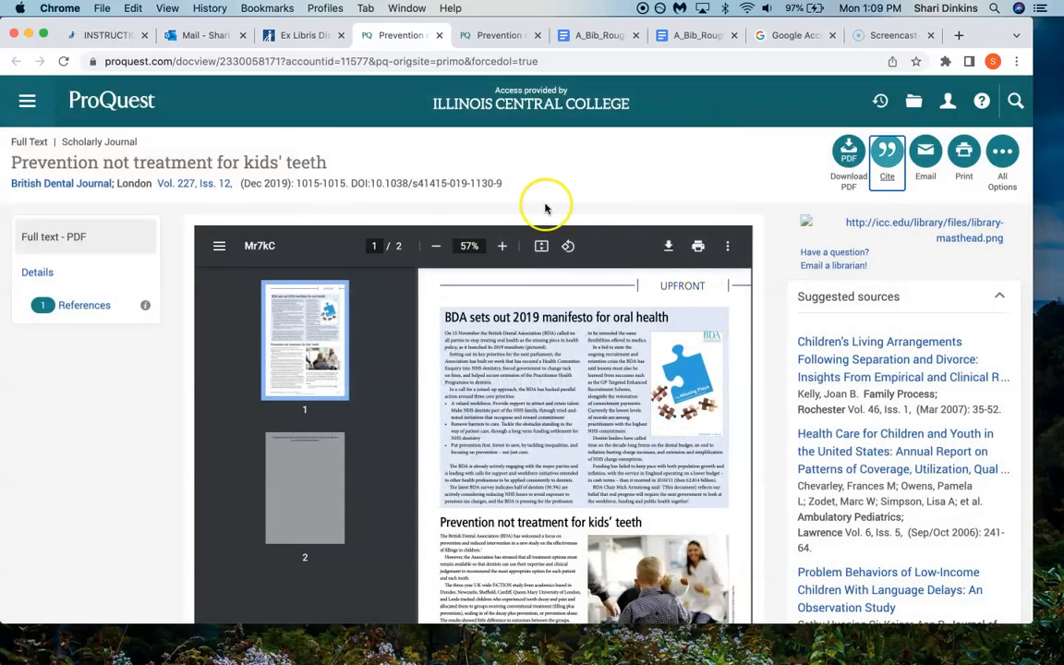
# Step: Copy the MLA (8th edition) citation for the kids' teeth article from the library record to the clipboard
pyautogui.click(305, 35)
pyautogui.scroll(3, 662, 341)
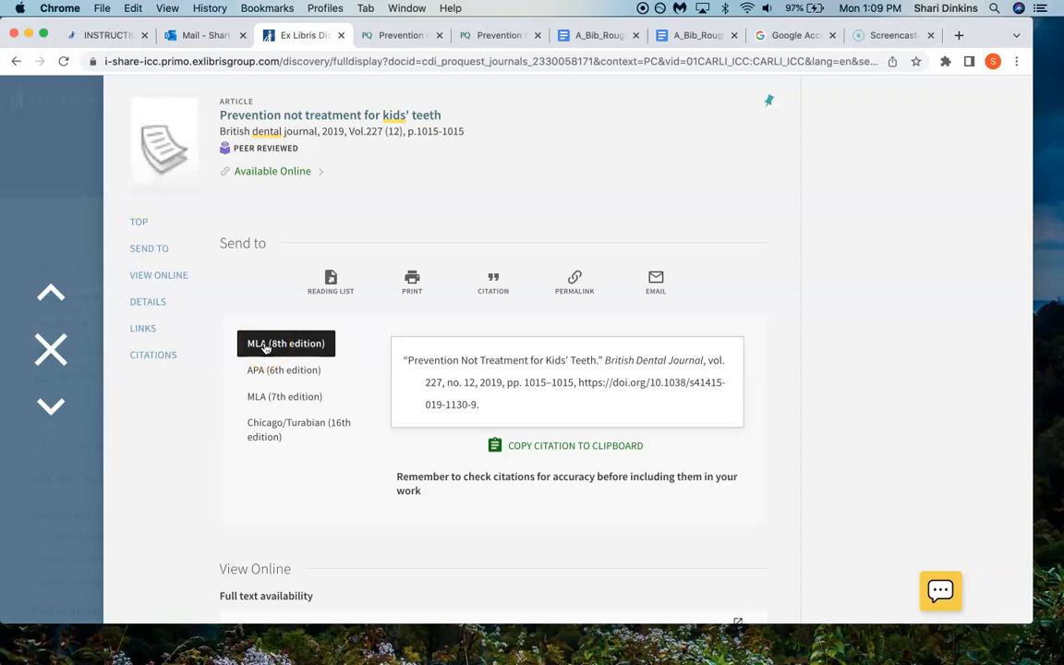
pyautogui.click(581, 445)
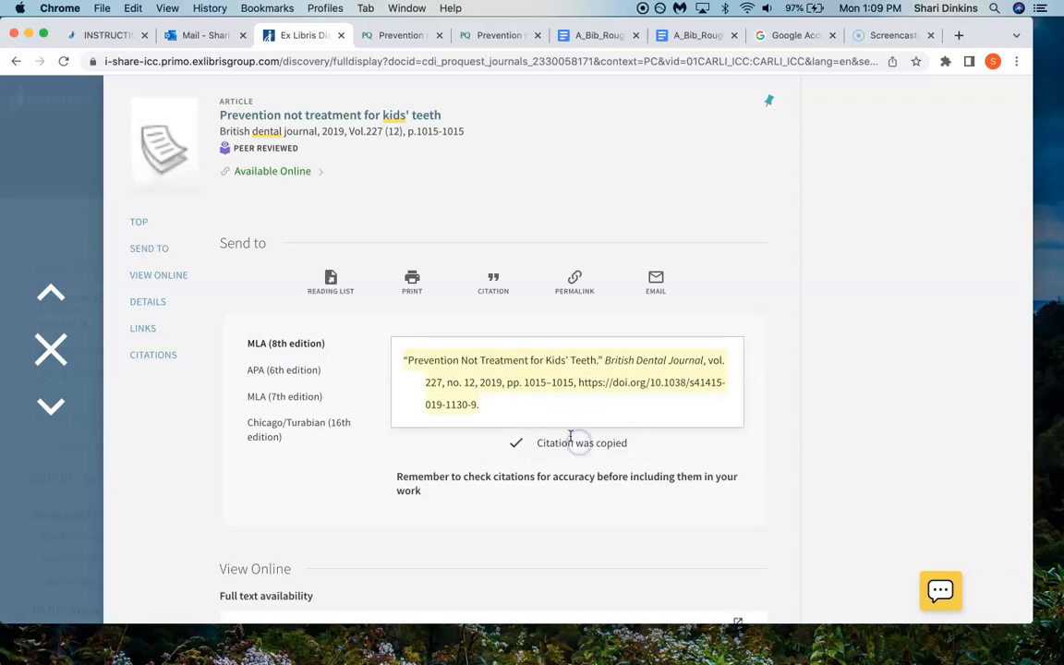
pyautogui.click(393, 47)
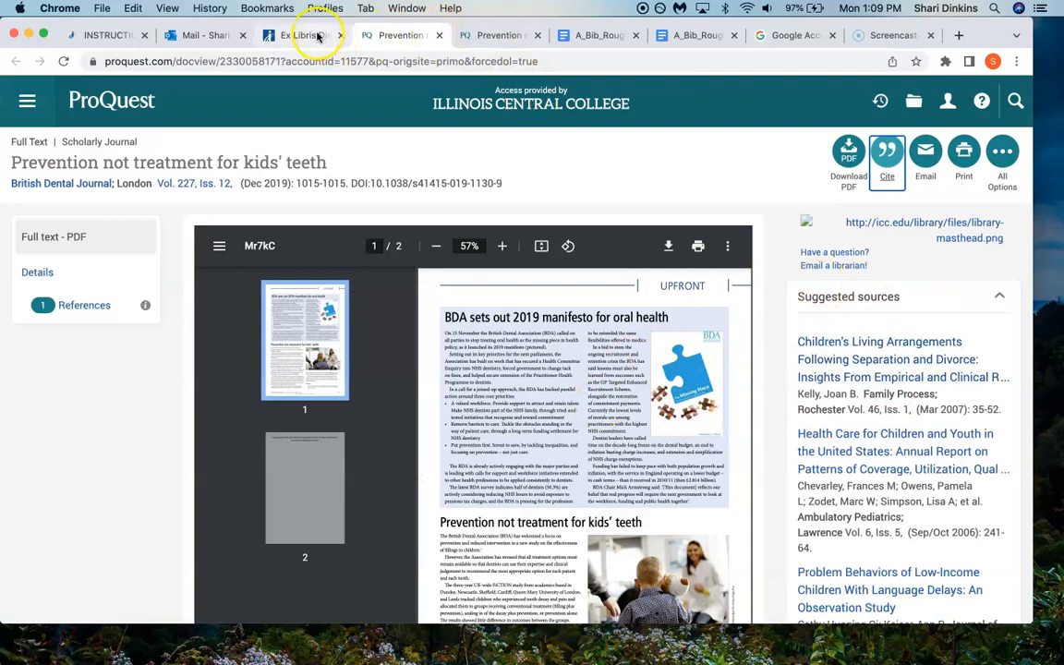
pyautogui.click(274, 35)
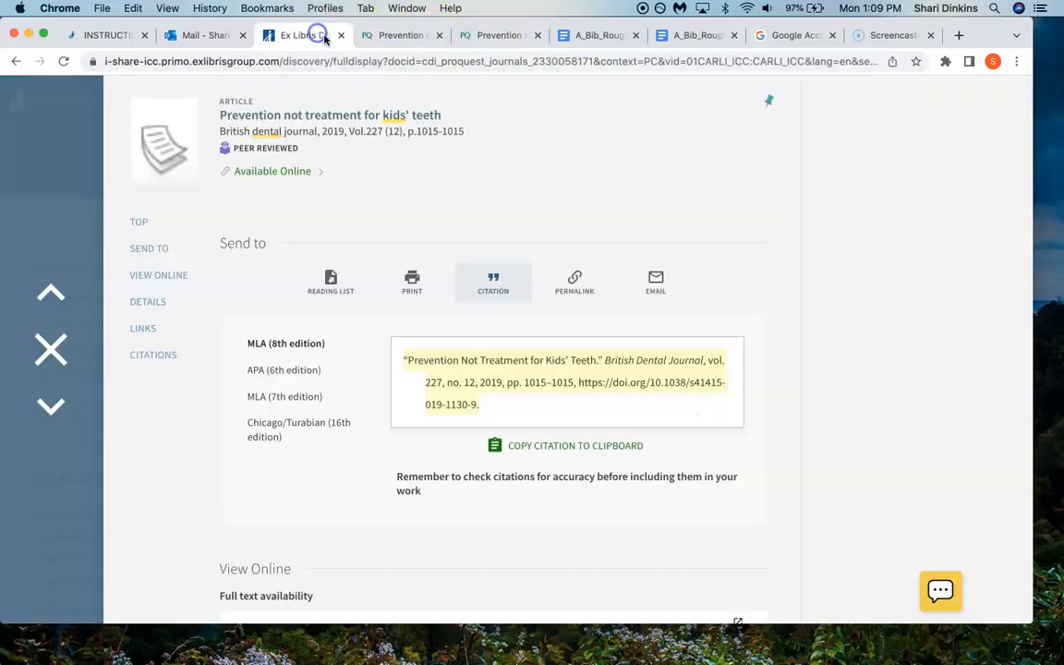
# Step: Italicize the journal title "British Dental Journal," in the first citation of A_Bib_Rough_1
pyautogui.click(589, 35)
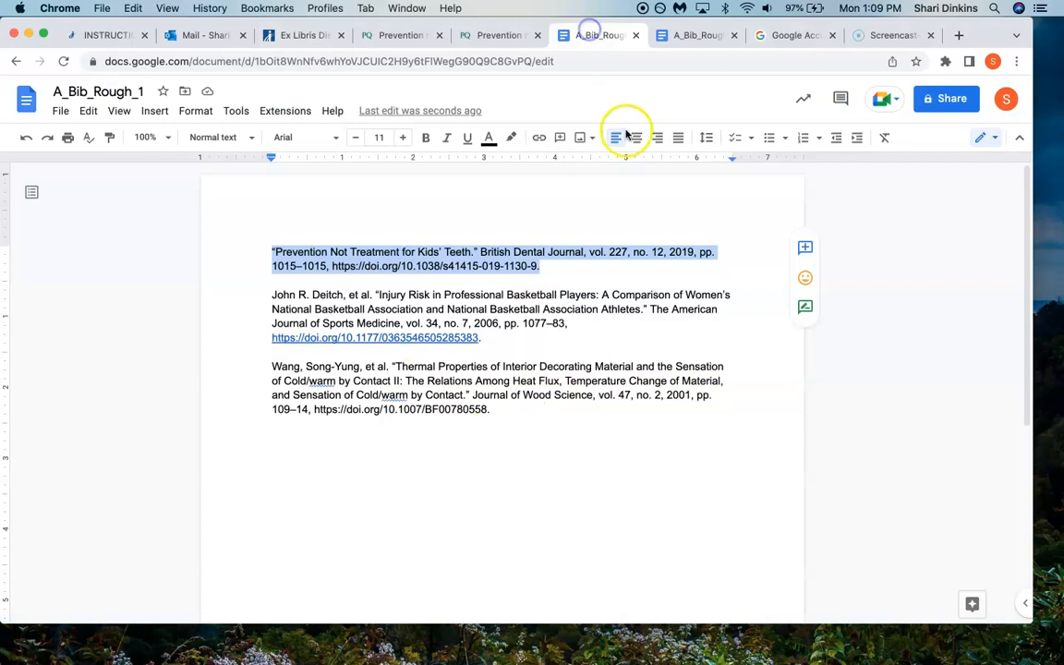
pyautogui.click(587, 254)
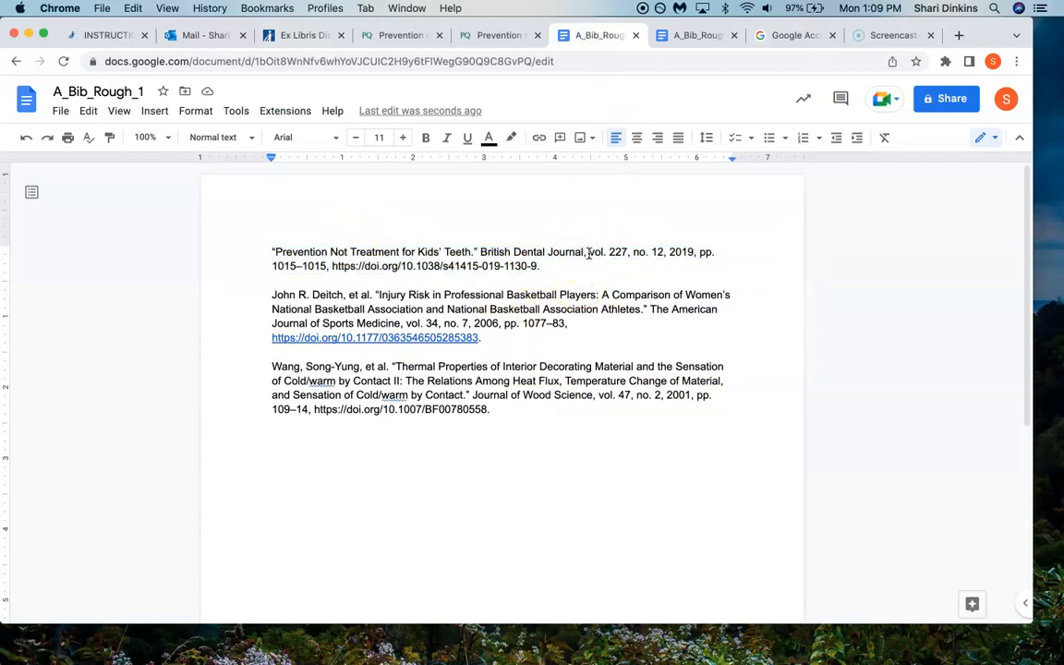
pyautogui.moveTo(586, 253); pyautogui.dragTo(499, 252)
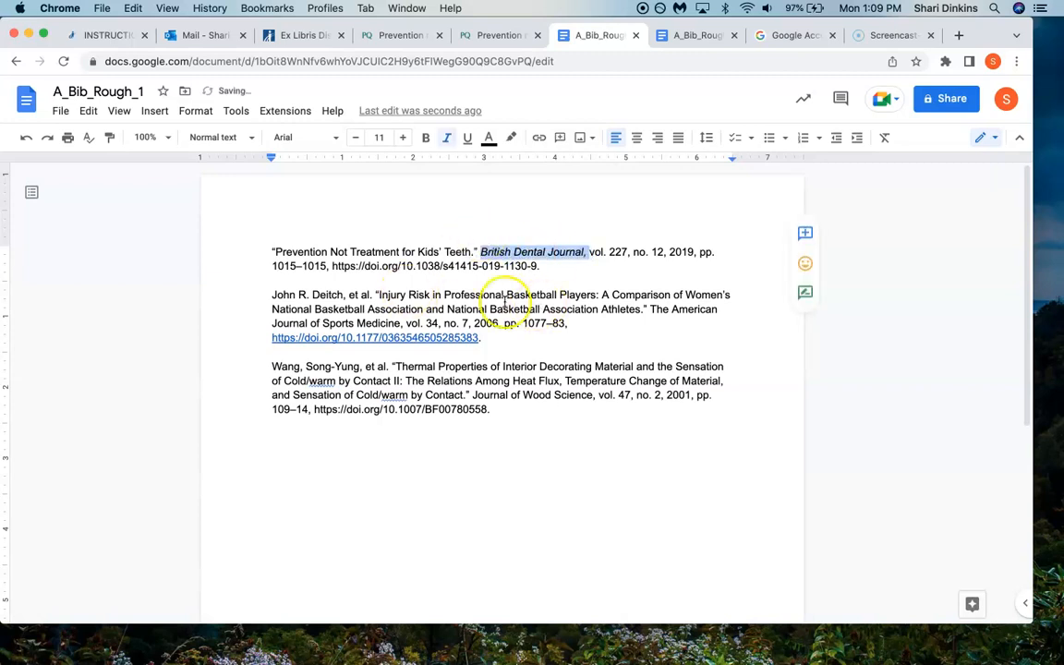
# Step: Invert the author's name in the second citation to last name first, with a comma before "et al."
pyautogui.click(350, 294)
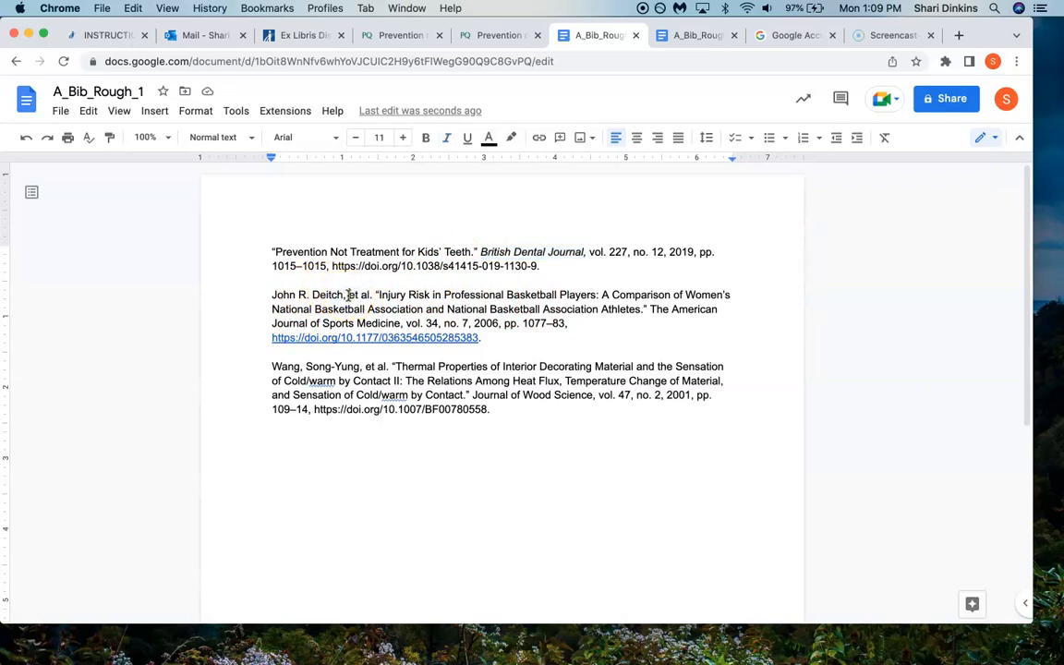
pyautogui.write('John R.')
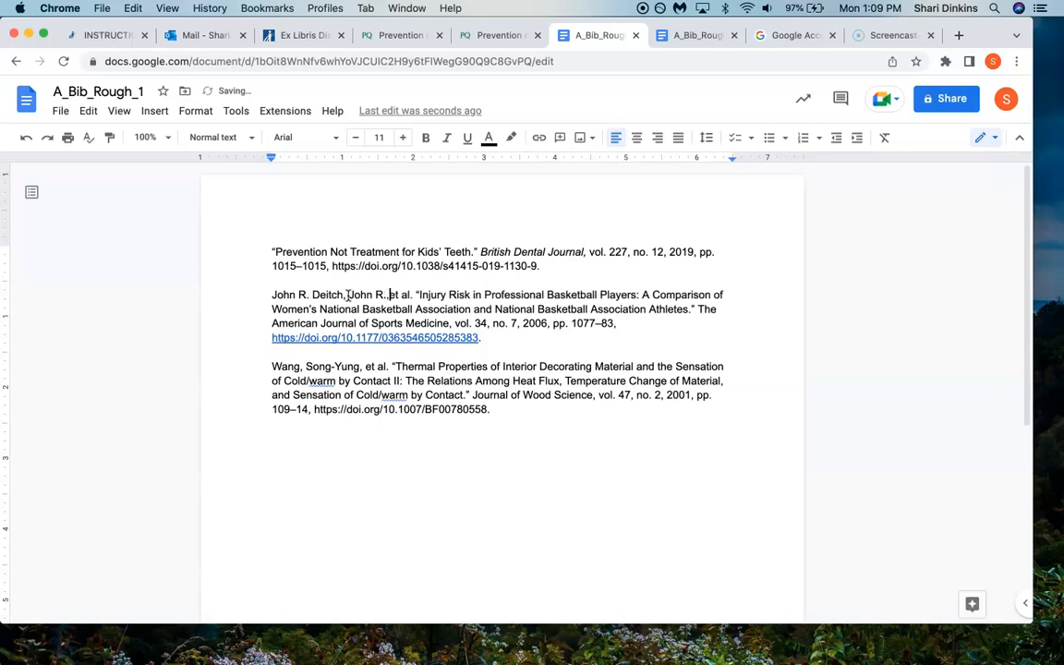
pyautogui.press('BackSpace')
pyautogui.write(',')
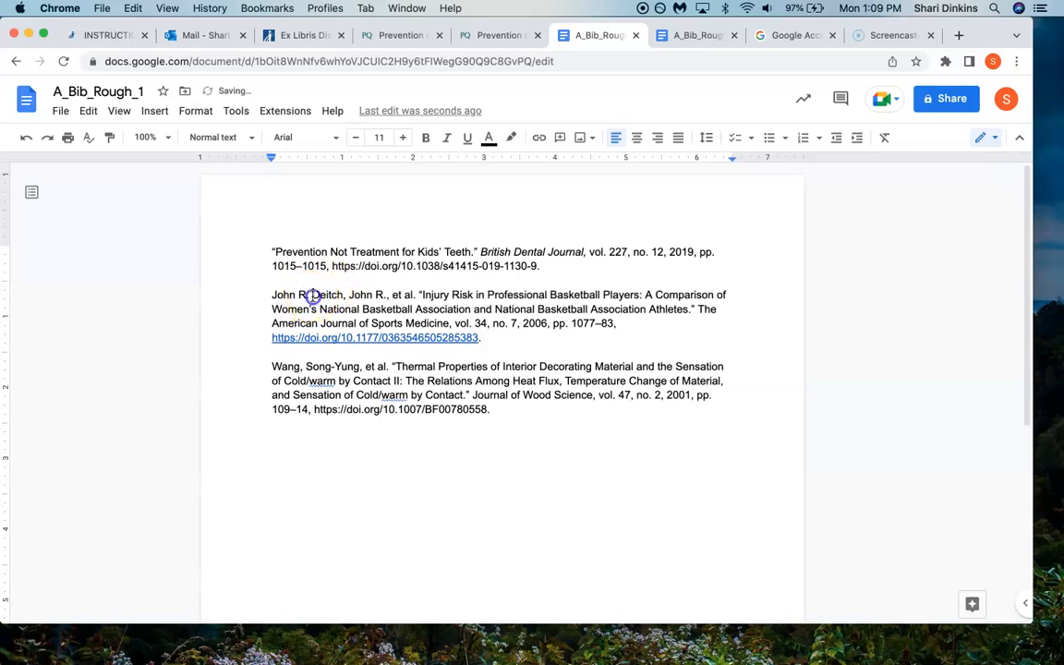
pyautogui.moveTo(312, 296); pyautogui.dragTo(214, 296)
pyautogui.press('BackSpace')
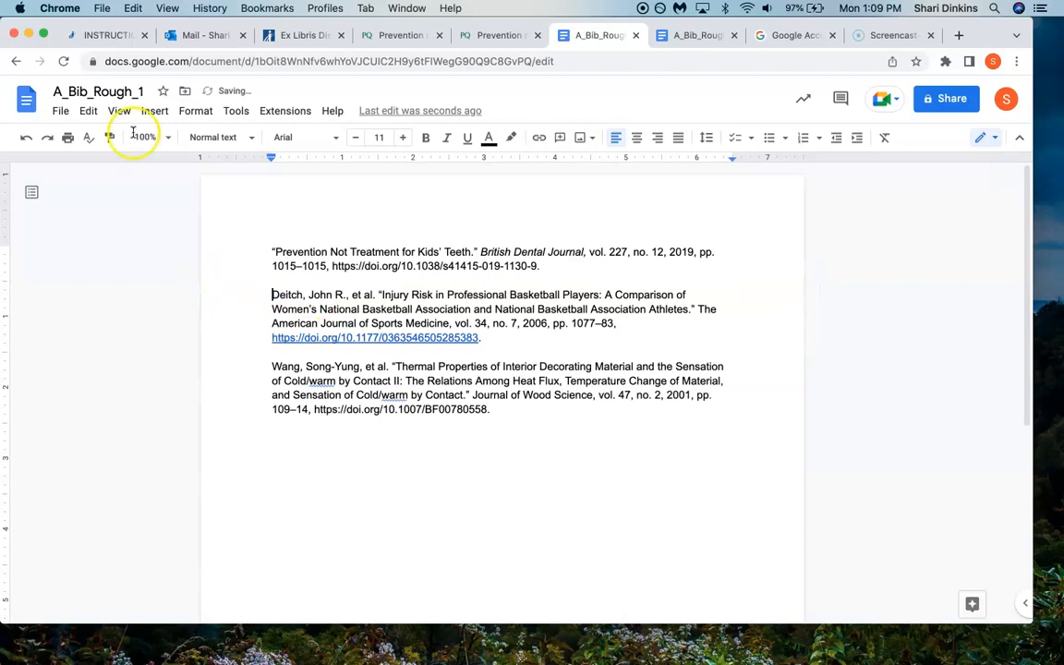
# Step: Review the two student-written samples and the SAMPLE Annotated Bibliography linked from the course's annotated bibliography instructions
pyautogui.click(106, 36)
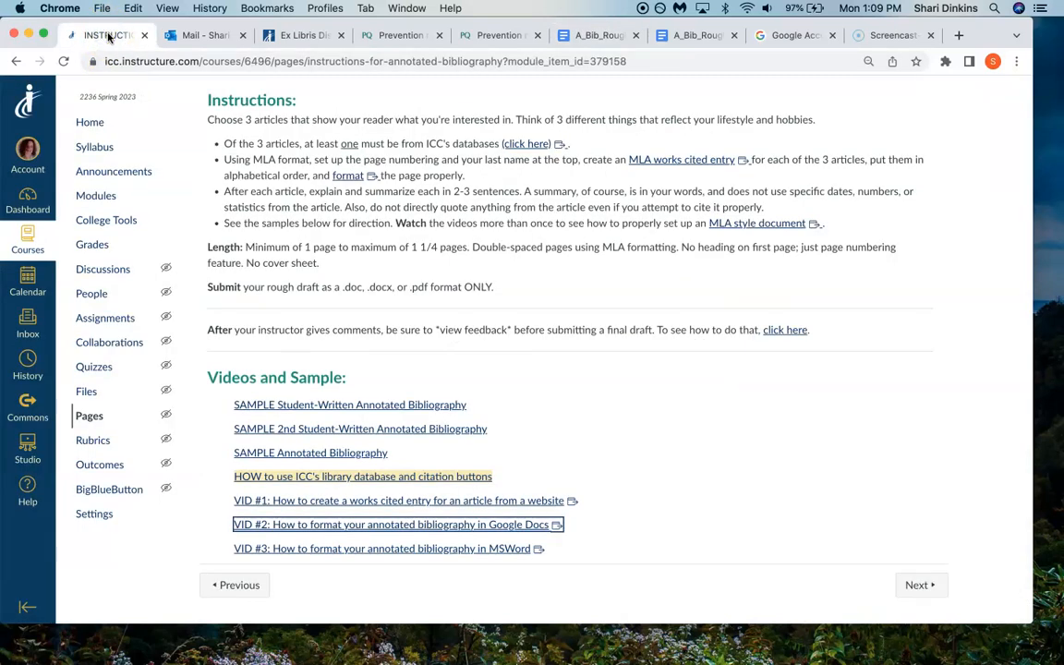
pyautogui.click(406, 407)
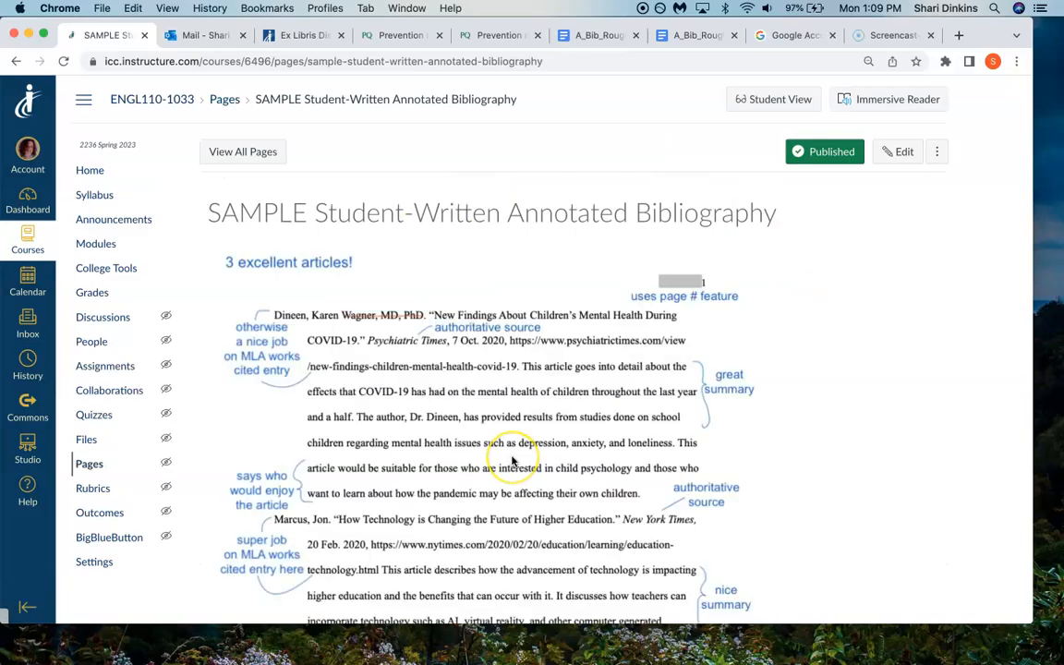
pyautogui.scroll(-2, 512, 462)
pyautogui.scroll(-2, 512, 461)
pyautogui.scroll(4, 512, 461)
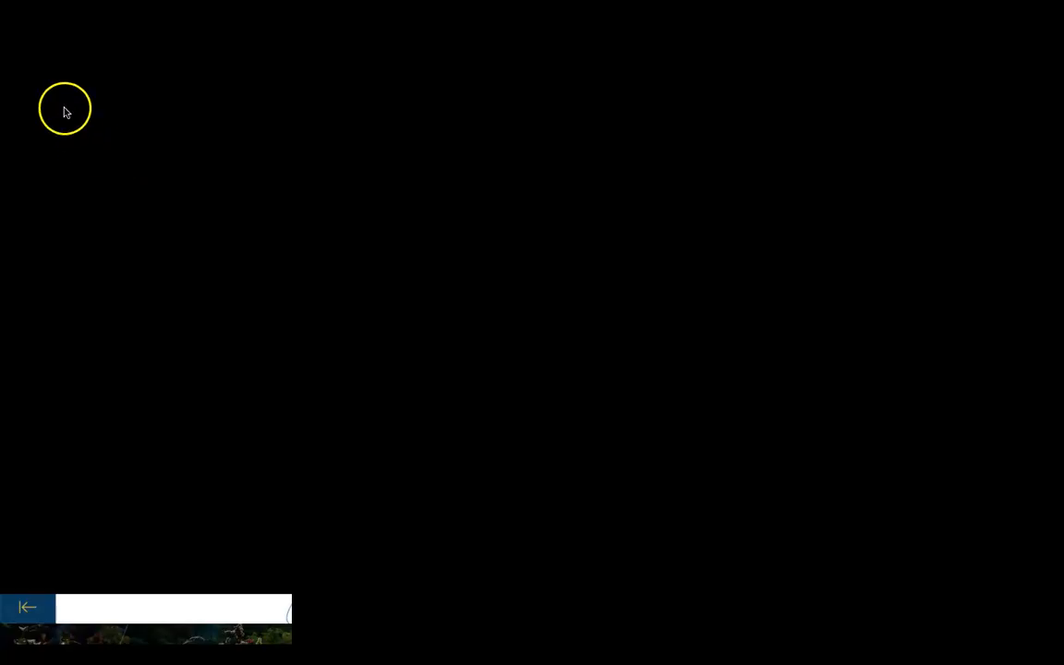
pyautogui.click(17, 59)
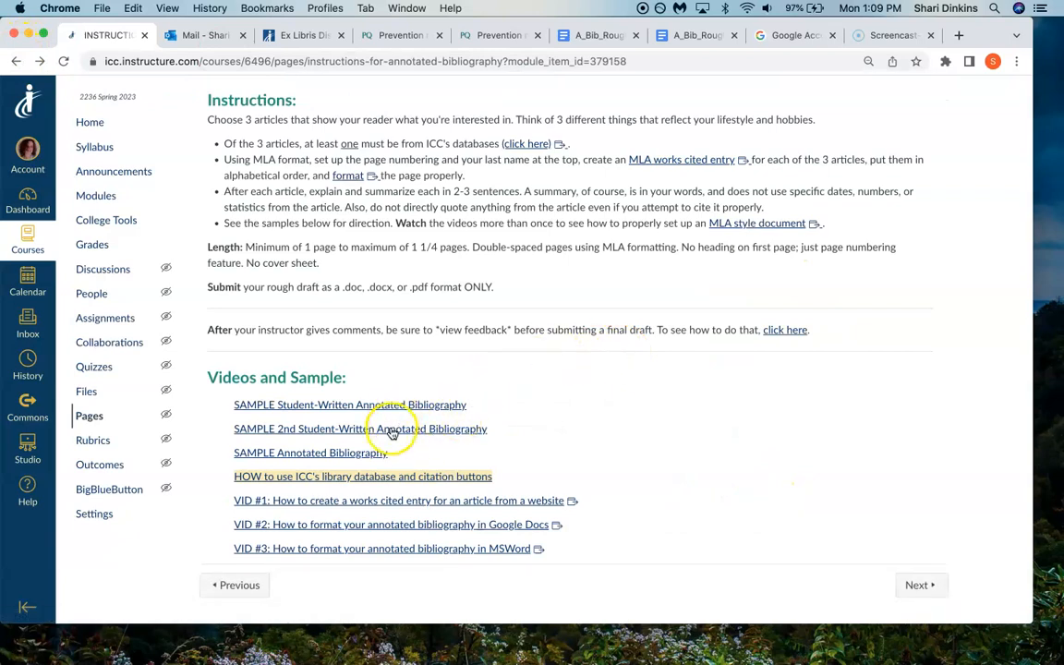
pyautogui.click(392, 430)
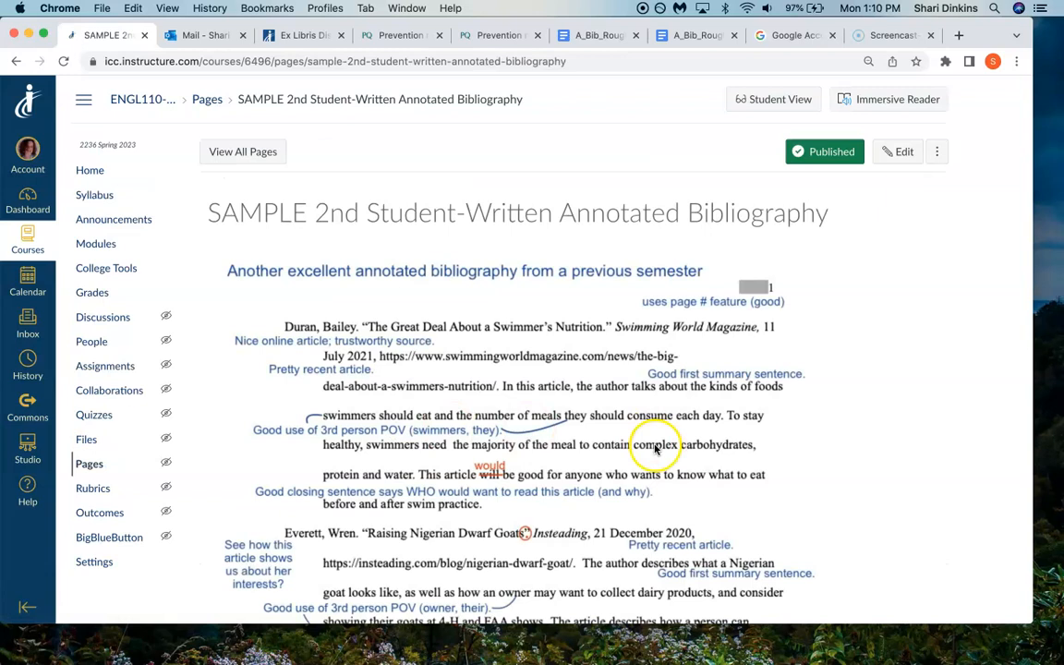
pyautogui.scroll(-1, 660, 448)
pyautogui.click(16, 61)
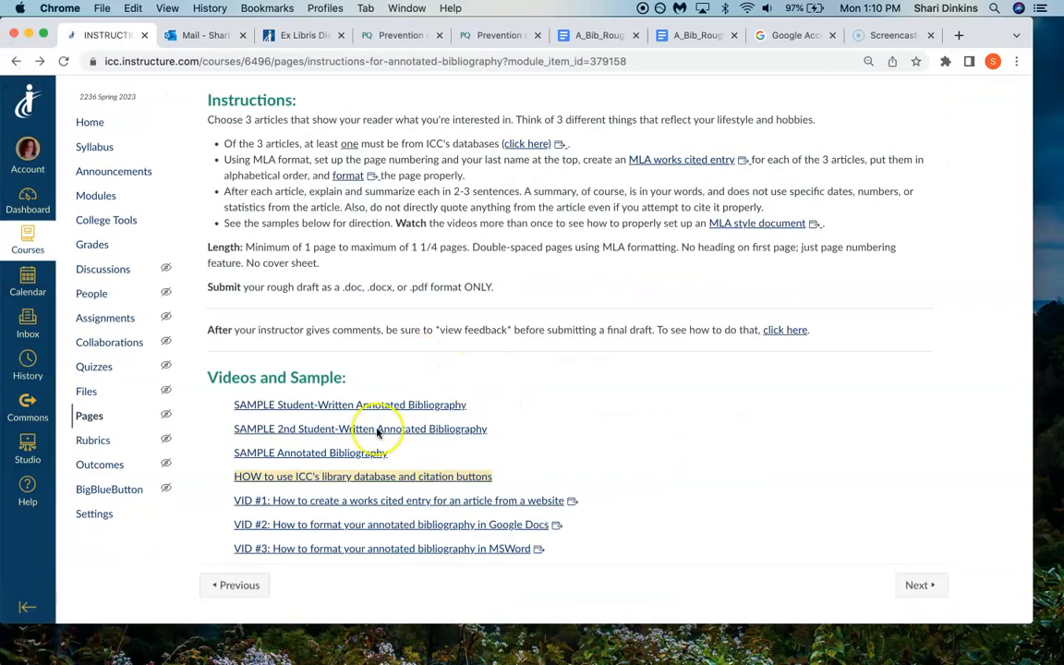
pyautogui.click(344, 453)
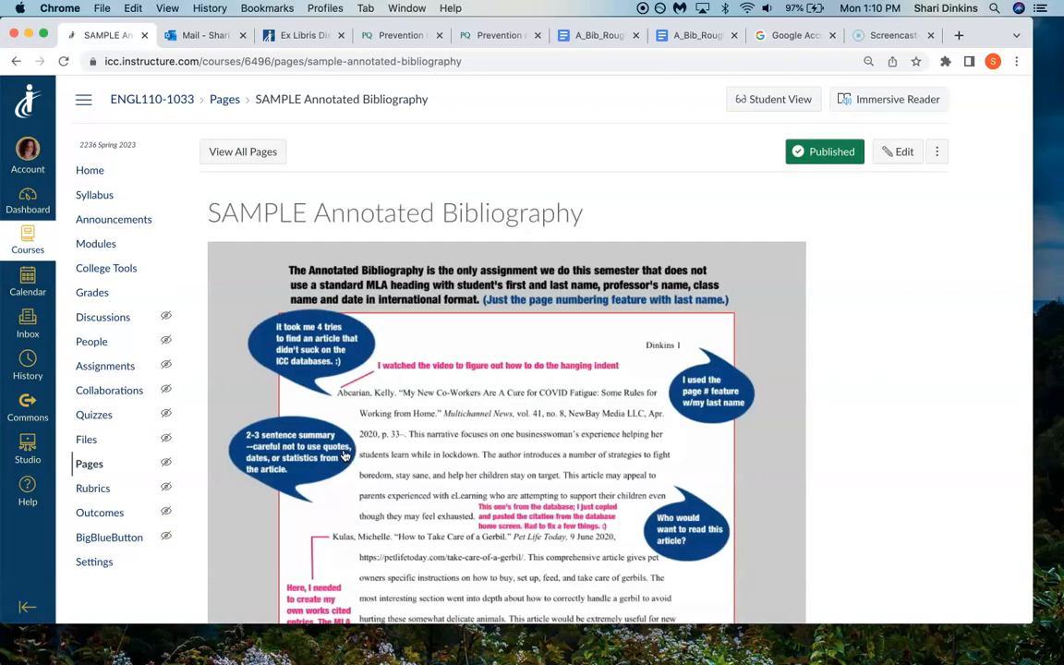
pyautogui.scroll(-3, 343, 455)
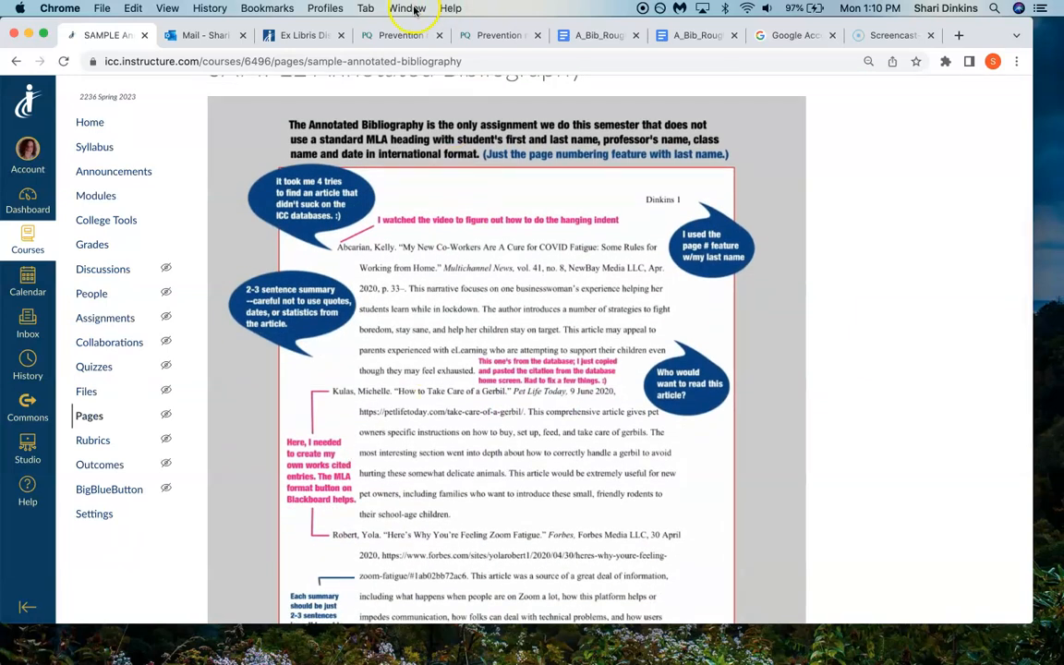
# Step: Italicize the whole journal title "Journal of Wood Science," in the third citation of A_Bib_Rough_1
pyautogui.click(587, 34)
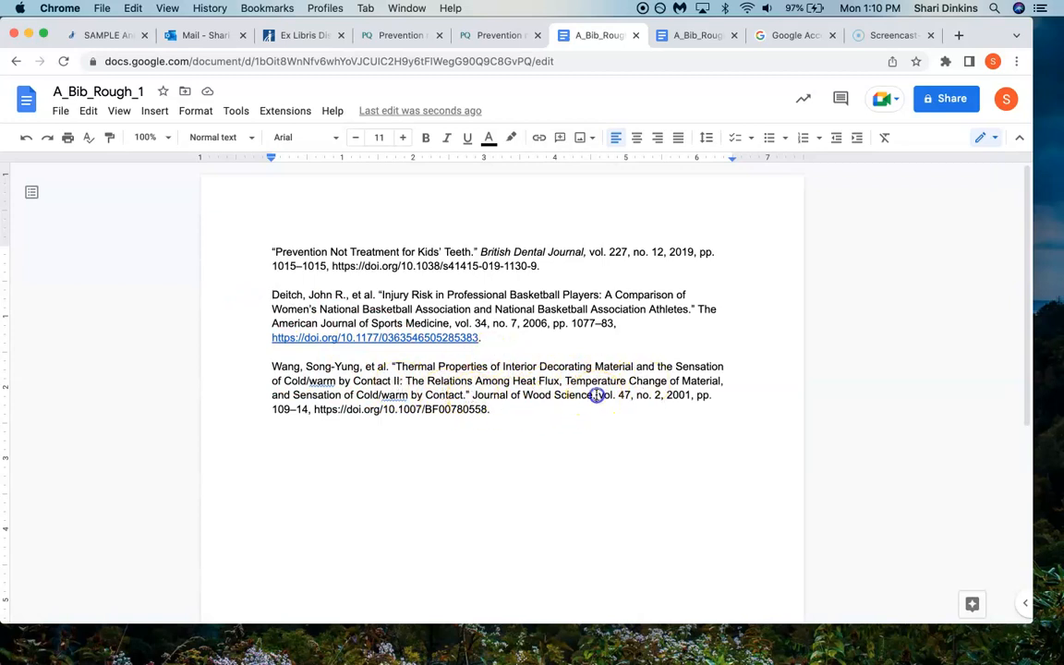
pyautogui.moveTo(597, 396); pyautogui.dragTo(486, 395)
pyautogui.press('super+i')
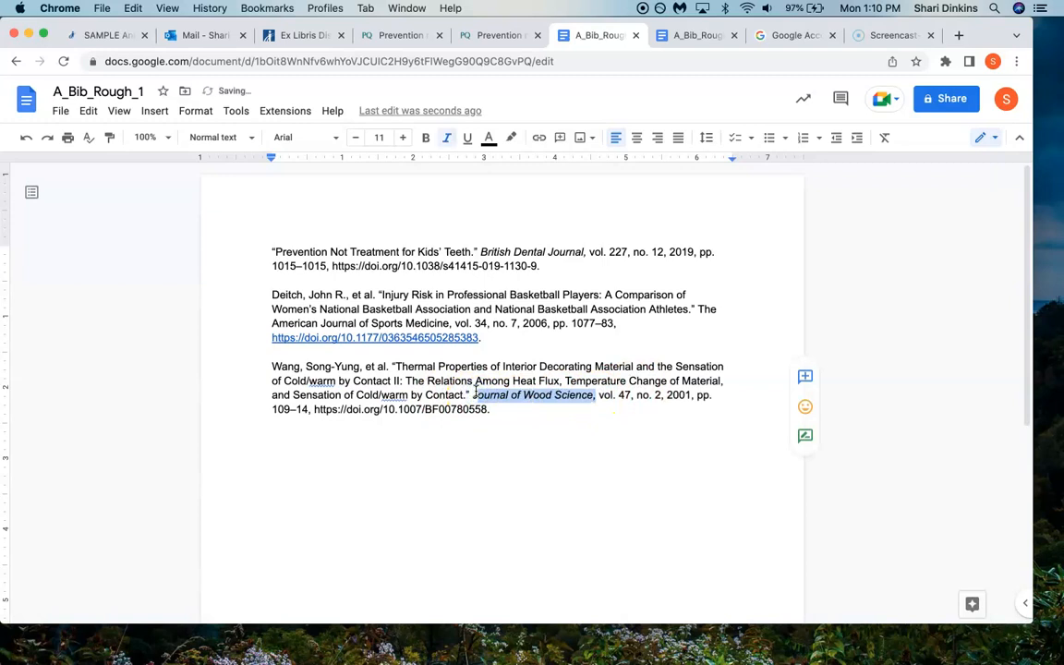
pyautogui.click(489, 395)
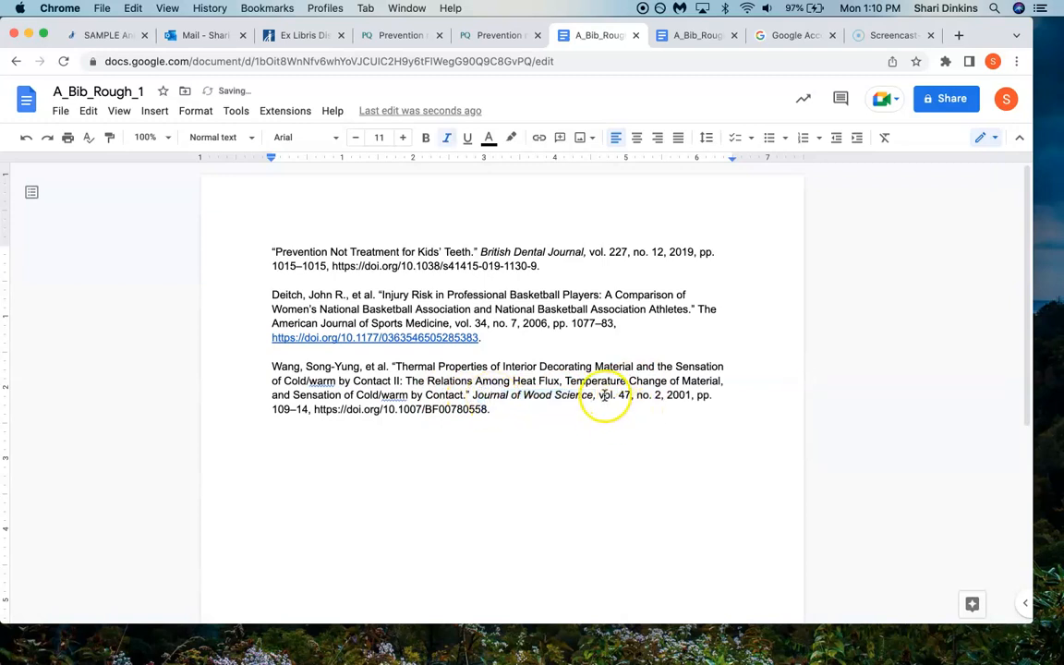
pyautogui.moveTo(596, 396); pyautogui.dragTo(469, 396)
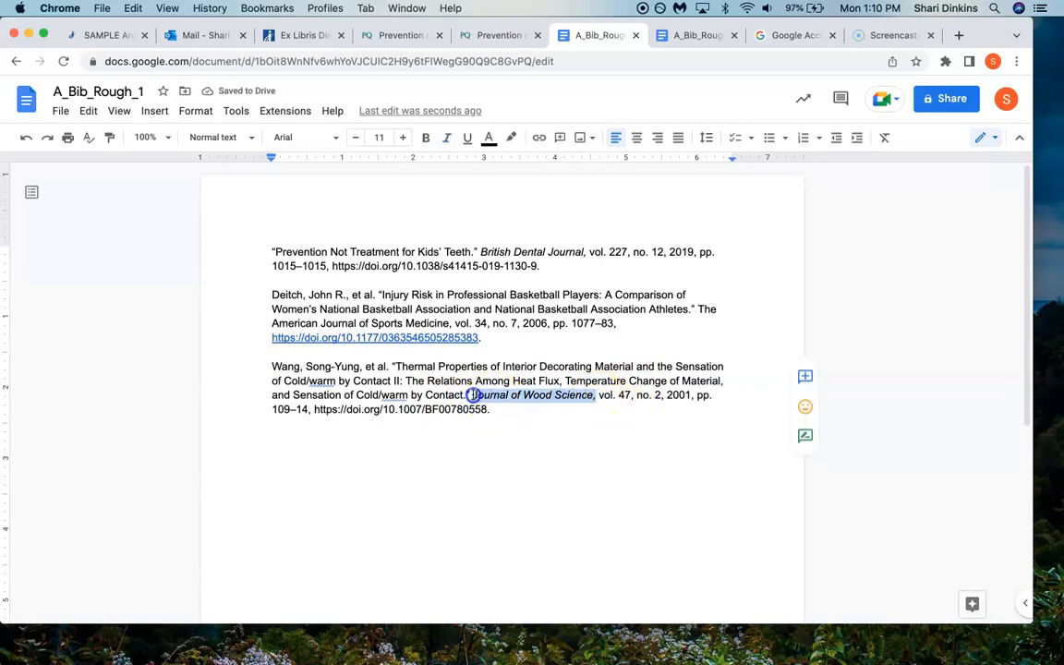
pyautogui.press('super+i')
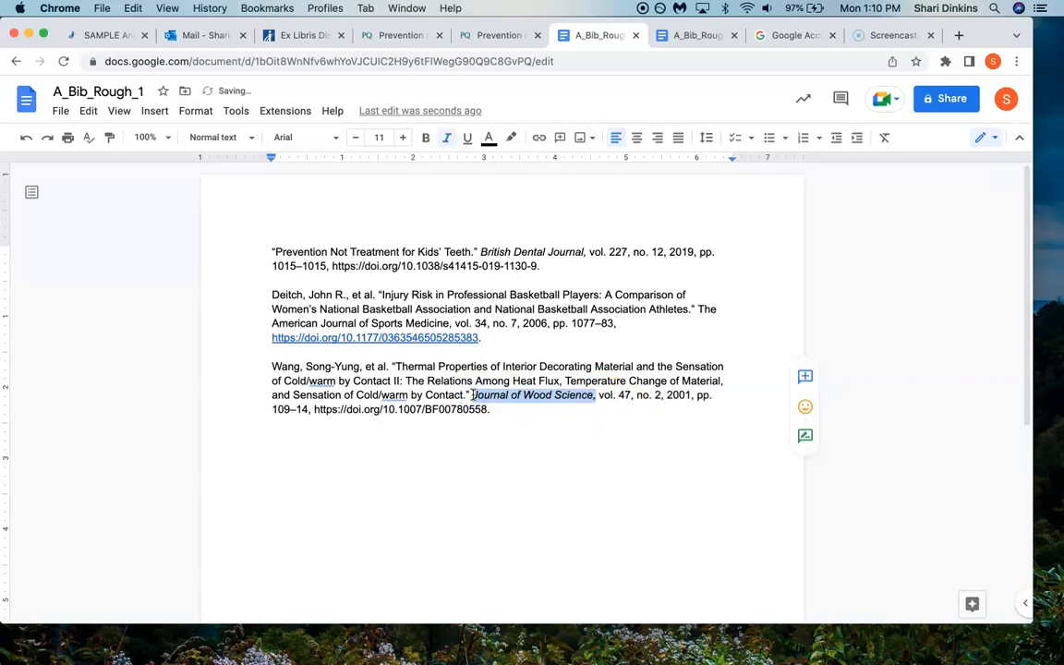
# Step: Italicize the journal title "The American Journal of Sports Medicine," in the second citation and remove the hyperlink from that citation's DOI
pyautogui.moveTo(701, 309); pyautogui.dragTo(455, 320)
pyautogui.press('super+i')
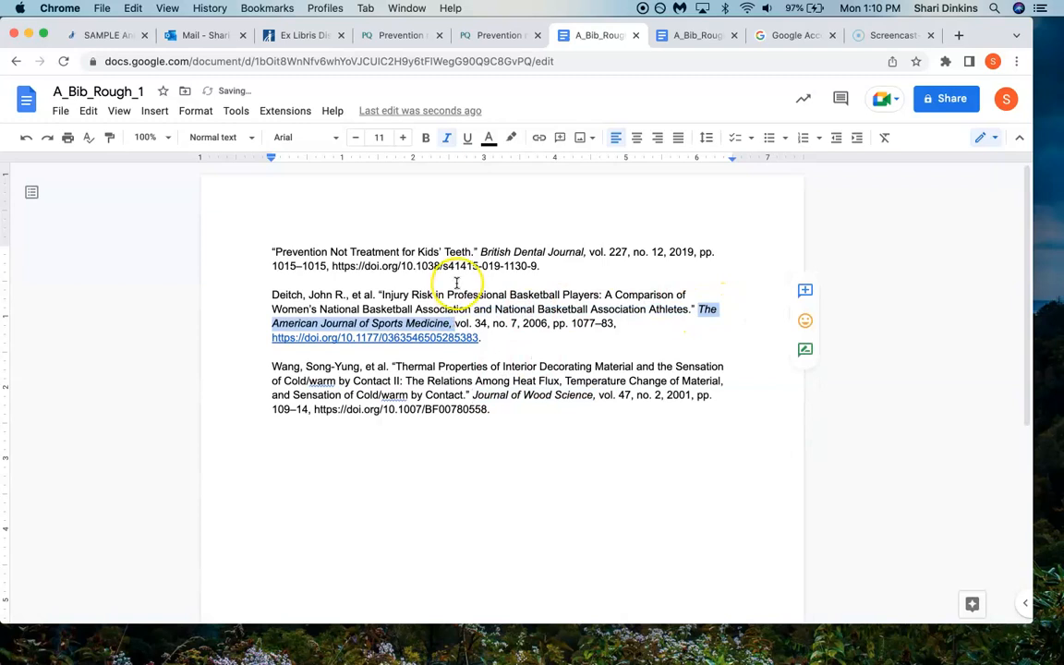
pyautogui.click(443, 337)
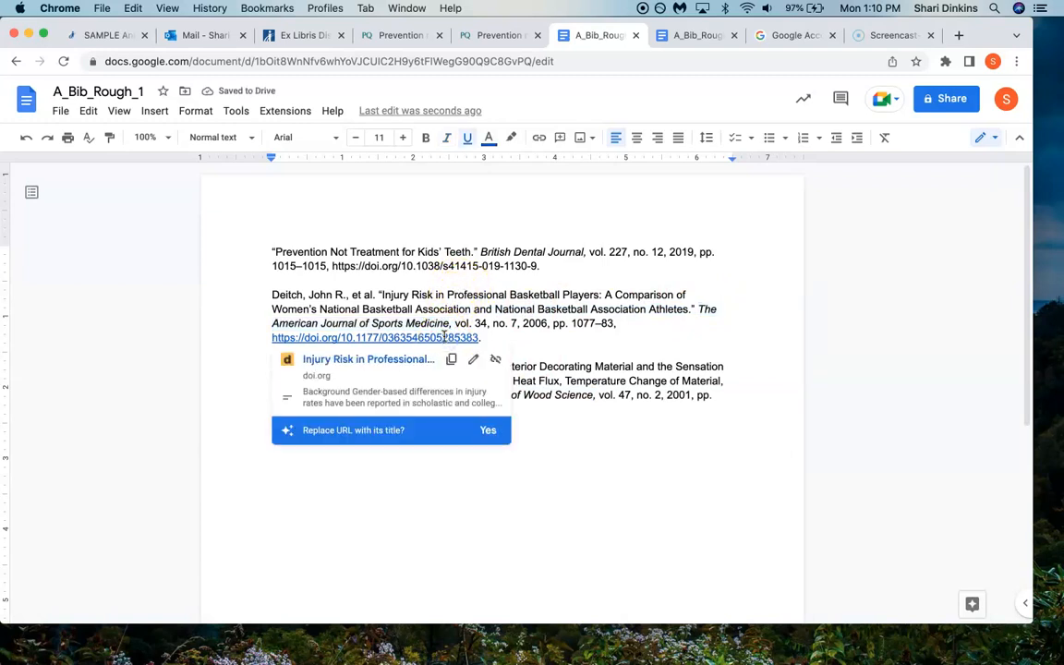
pyautogui.click(494, 359)
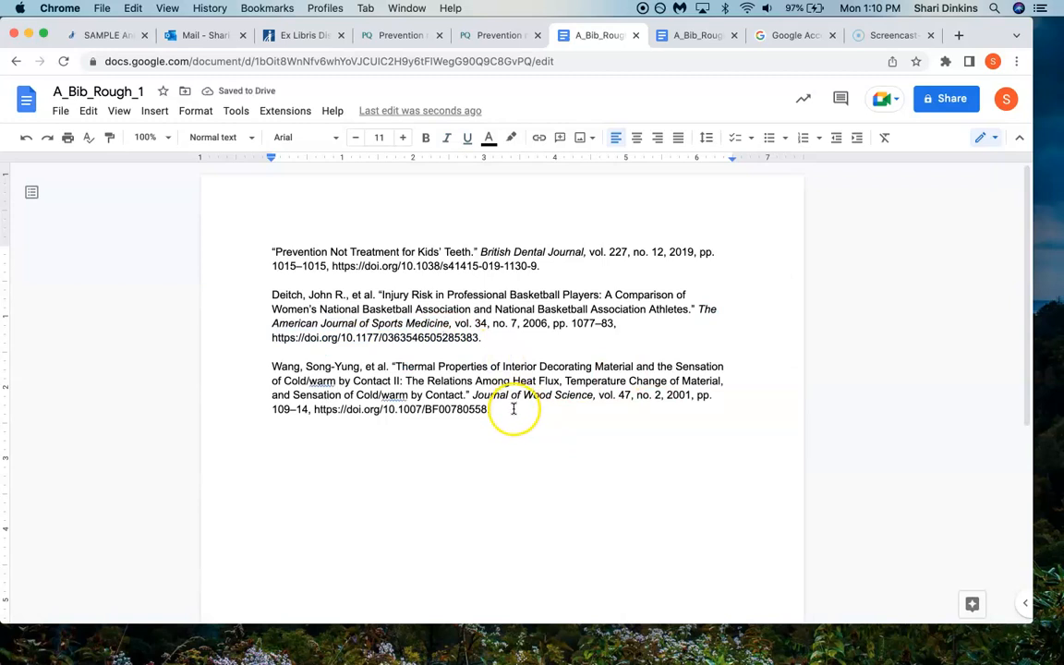
# Step: Set all three citations in Times New Roman at 12 points
pyautogui.moveTo(496, 409); pyautogui.dragTo(195, 216)
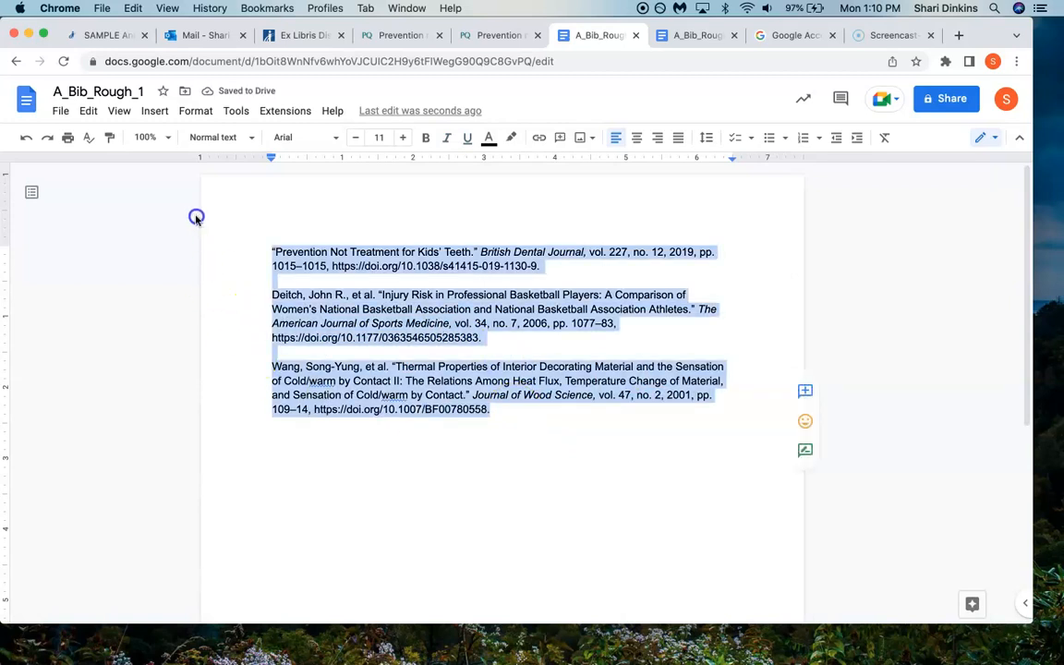
pyautogui.click(336, 136)
pyautogui.click(344, 221)
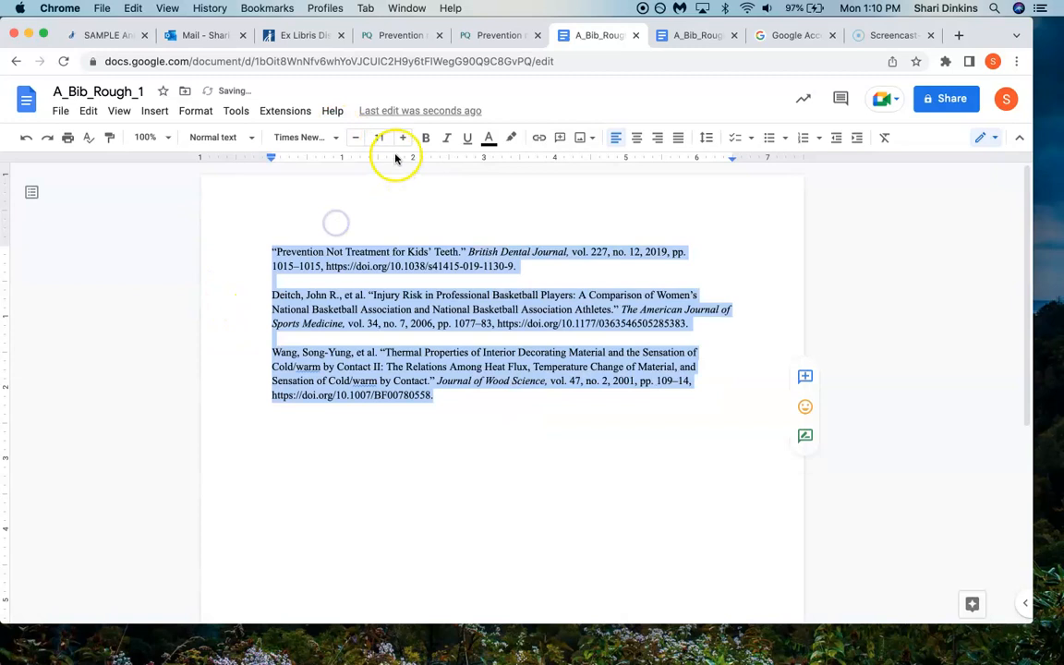
pyautogui.click(401, 136)
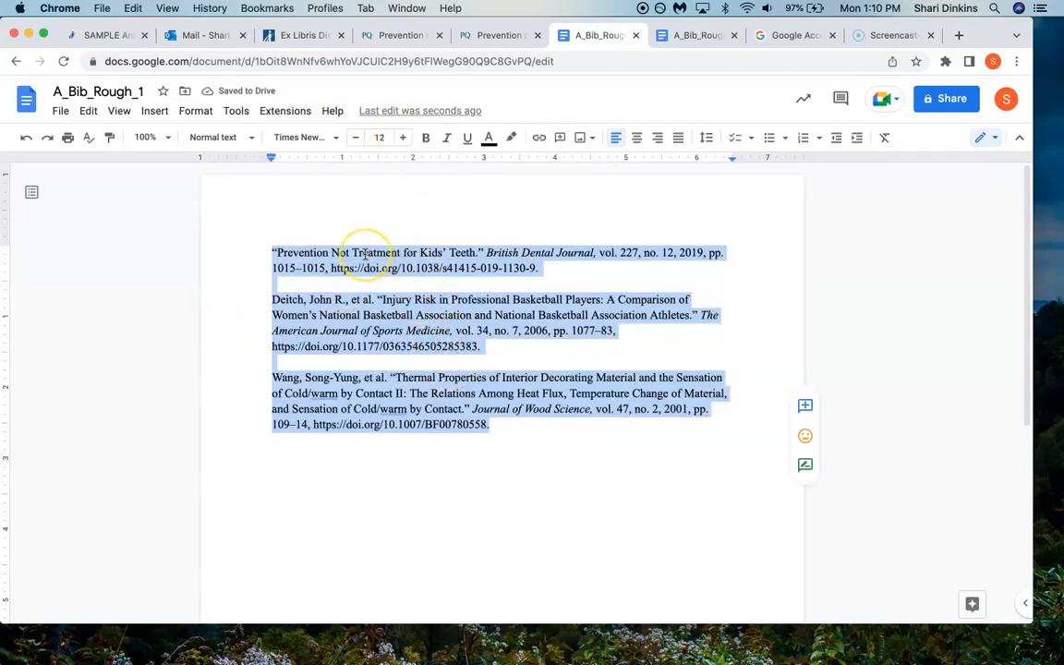
# Step: Delete the blank lines between the three citations
pyautogui.click(273, 299)
pyautogui.press('BackSpace')
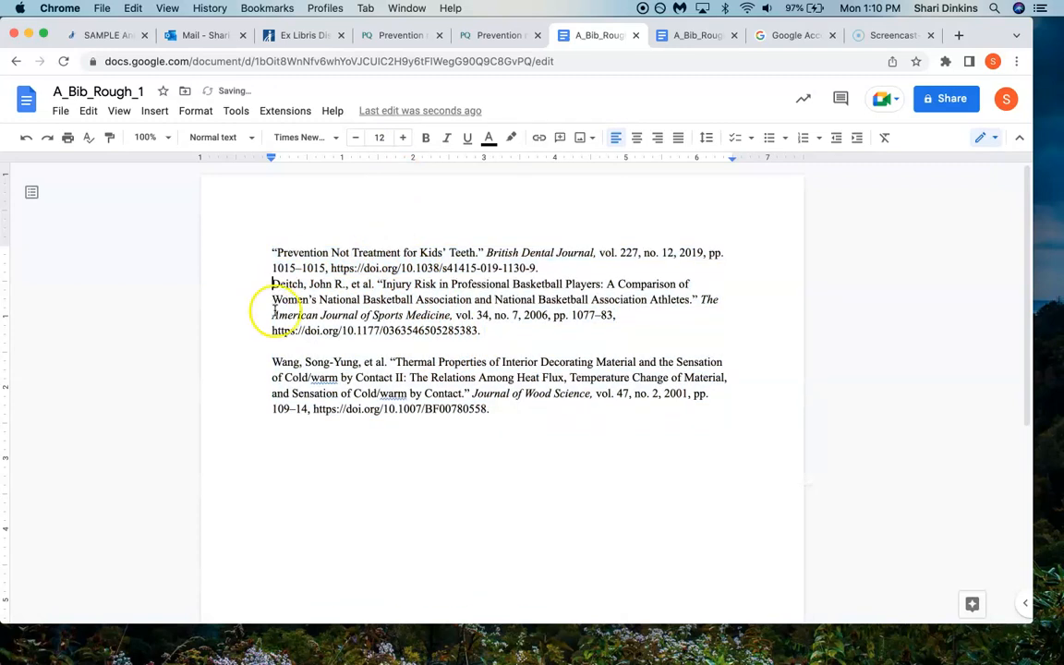
pyautogui.click(272, 362)
pyautogui.press('BackSpace')
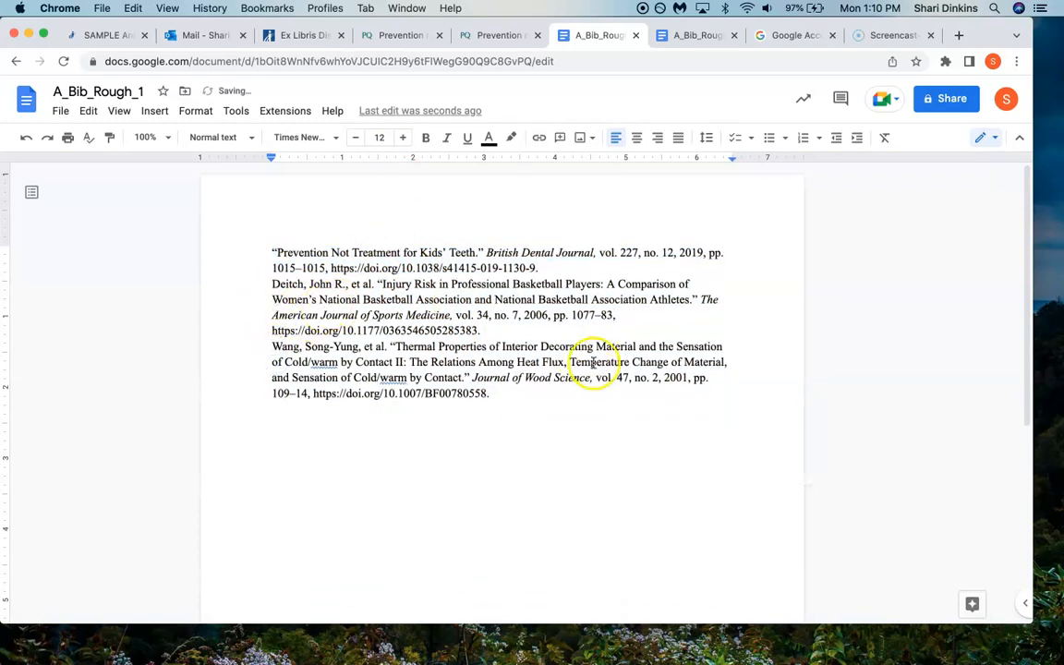
# Step: Give all three citations a half-inch hanging indent, with each first line at the page margin
pyautogui.moveTo(503, 386); pyautogui.dragTo(208, 252)
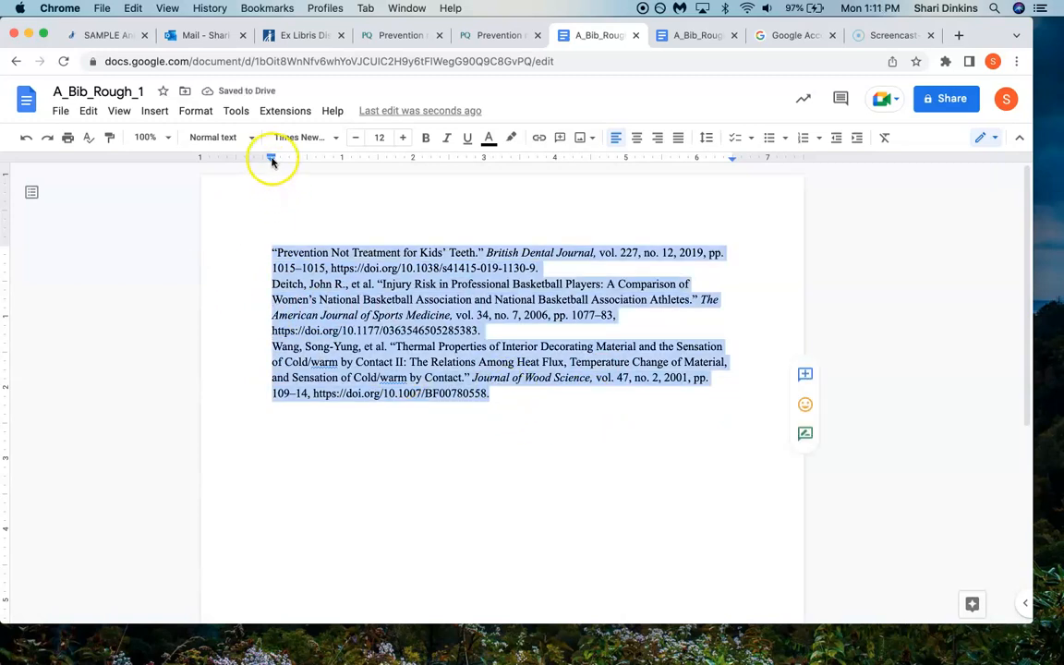
pyautogui.moveTo(270, 161); pyautogui.dragTo(307, 170)
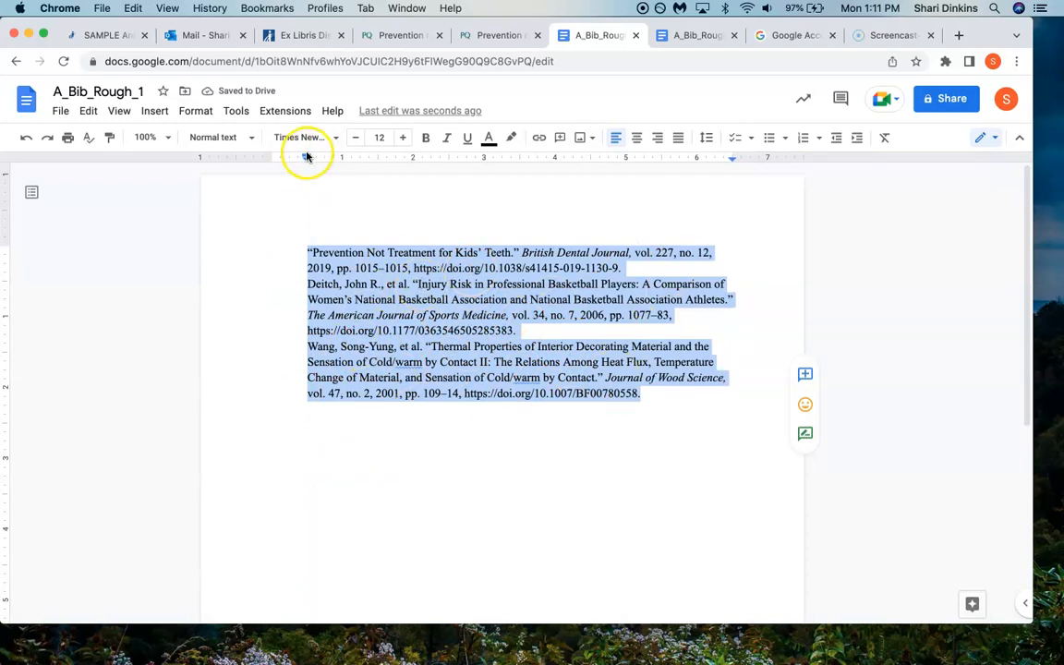
pyautogui.moveTo(306, 157); pyautogui.dragTo(270, 157)
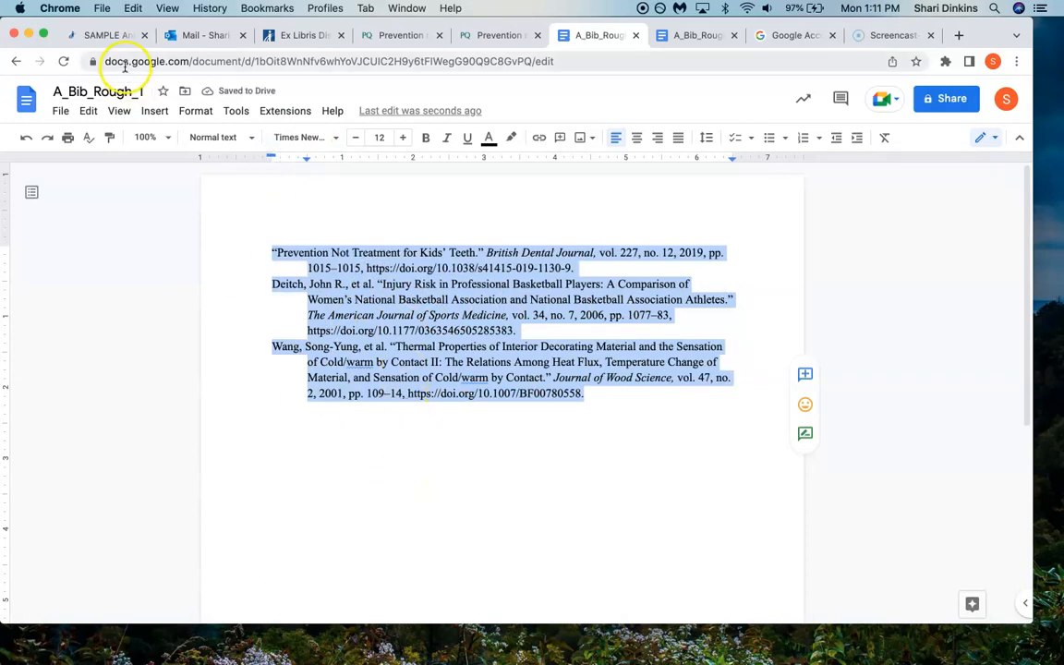
pyautogui.click(196, 111)
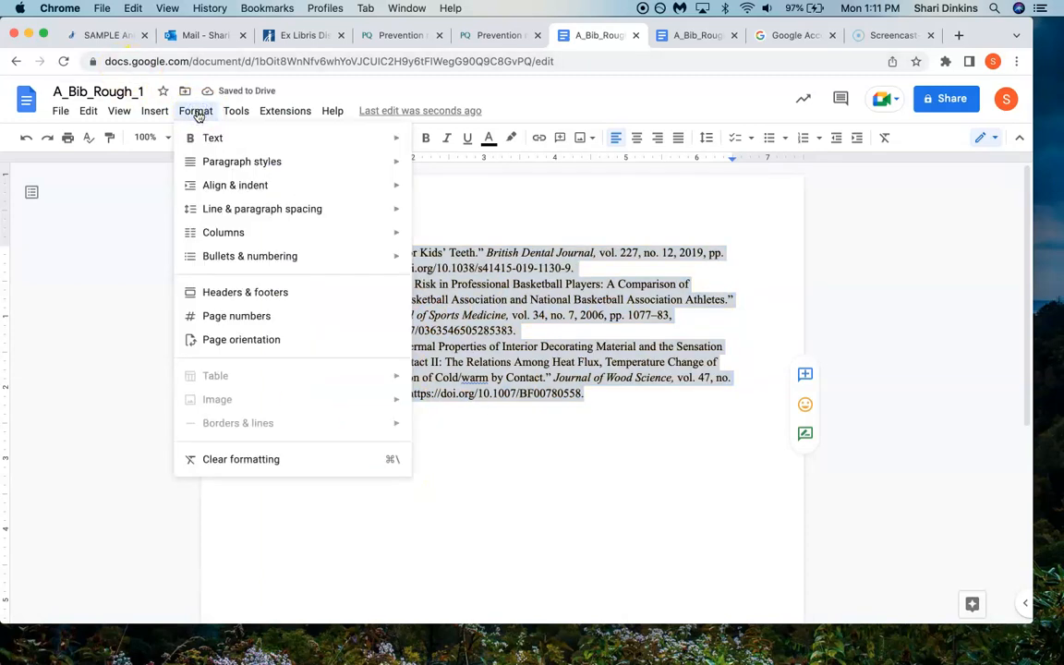
pyautogui.click(230, 209)
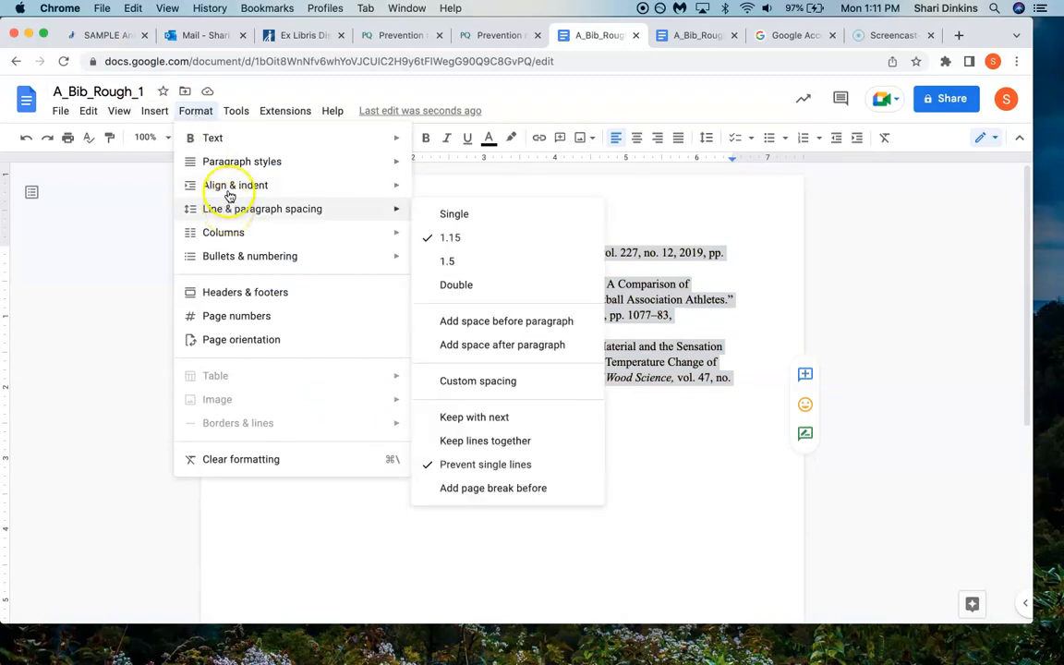
pyautogui.moveTo(230, 196)
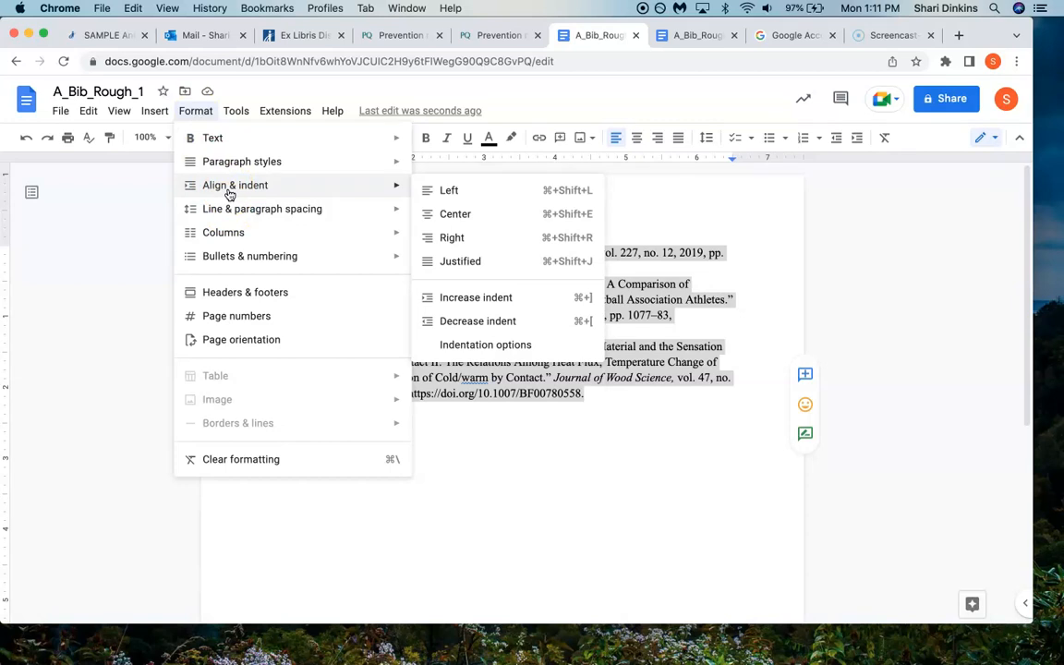
pyautogui.click(585, 513)
# Step: Set the line spacing of all three citations to Double, without adding space before or after the paragraphs
pyautogui.moveTo(591, 394); pyautogui.dragTo(151, 224)
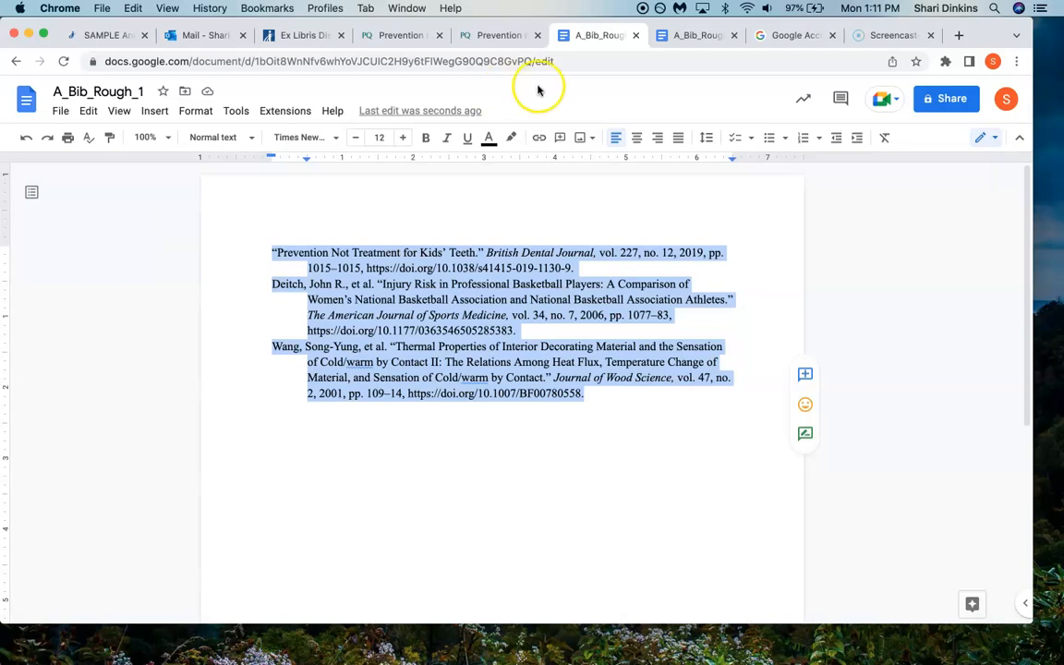
pyautogui.click(705, 137)
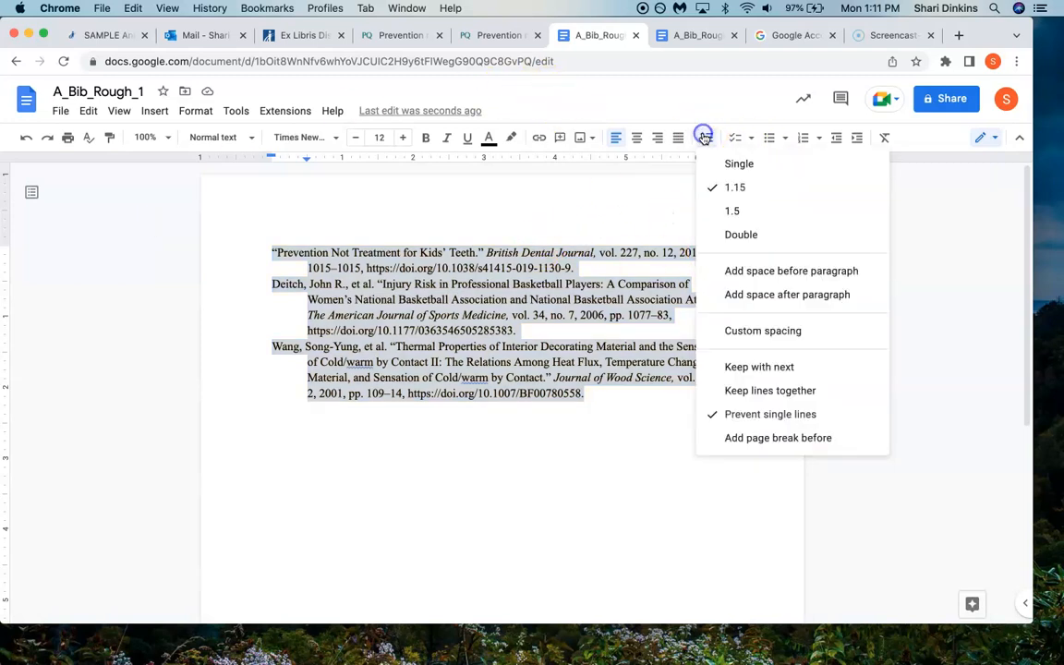
pyautogui.click(724, 230)
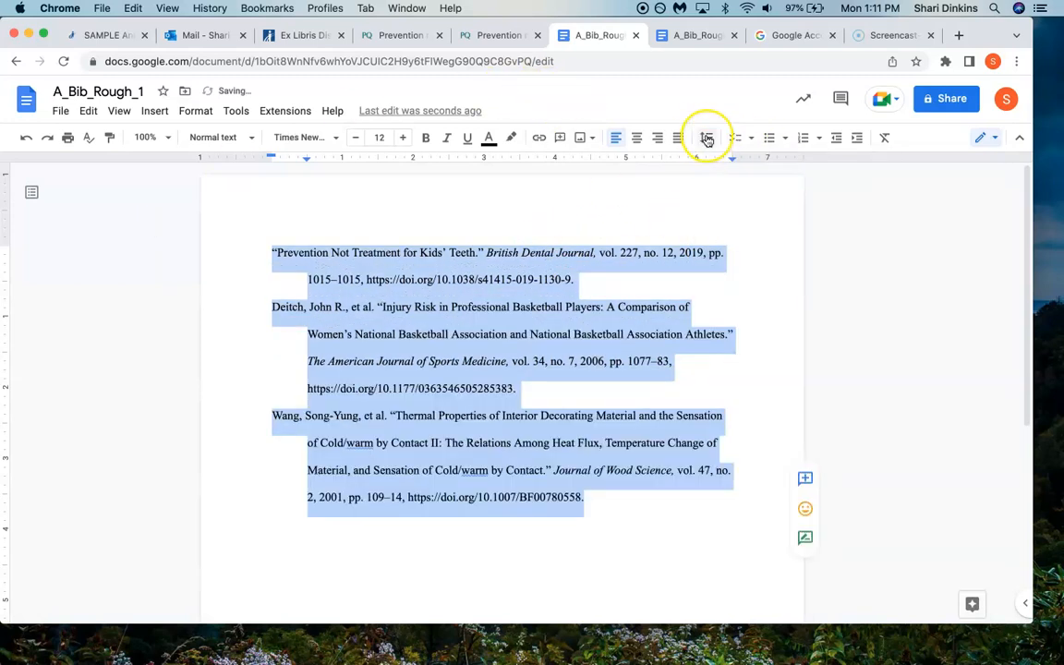
pyautogui.click(707, 138)
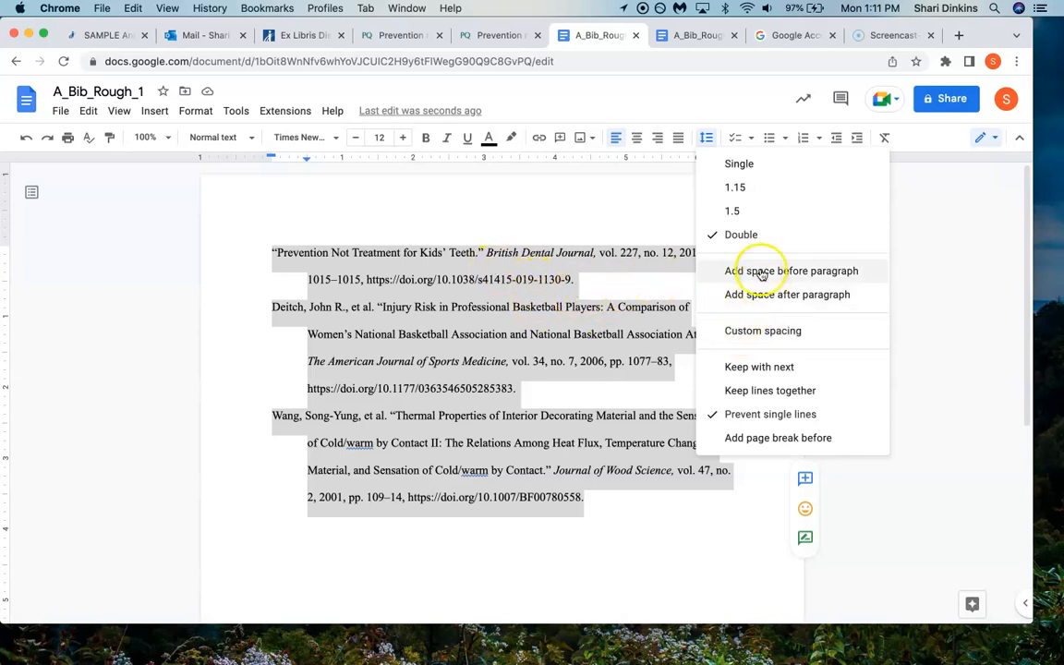
pyautogui.click(628, 207)
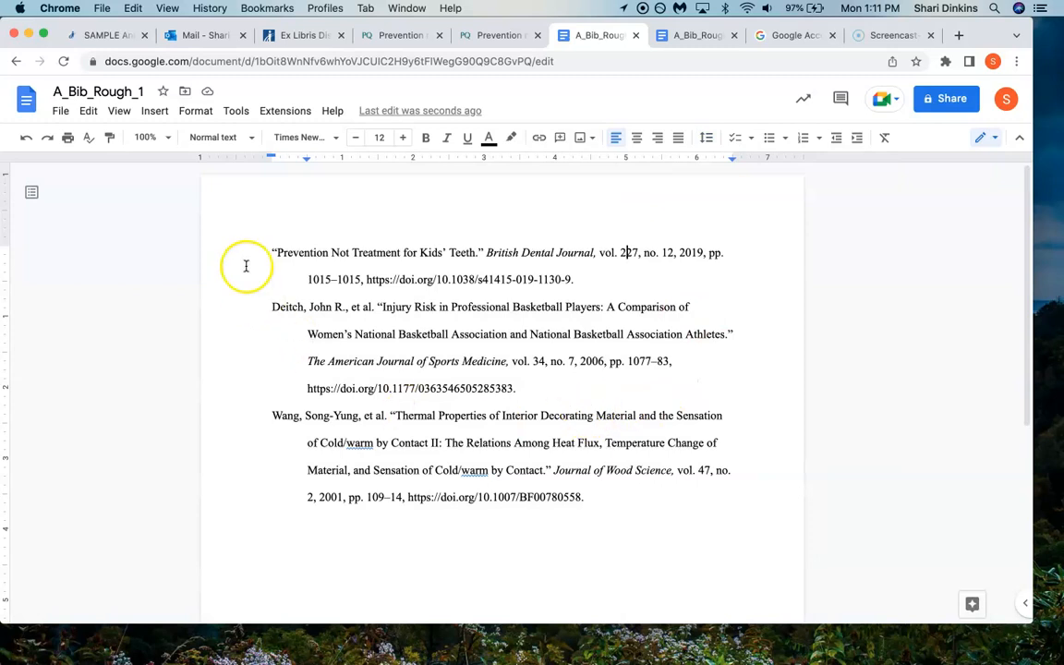
# Step: Insert upper-right page numbers starting on the first page and add the placeholder "Last" before the number in the header
pyautogui.click(154, 109)
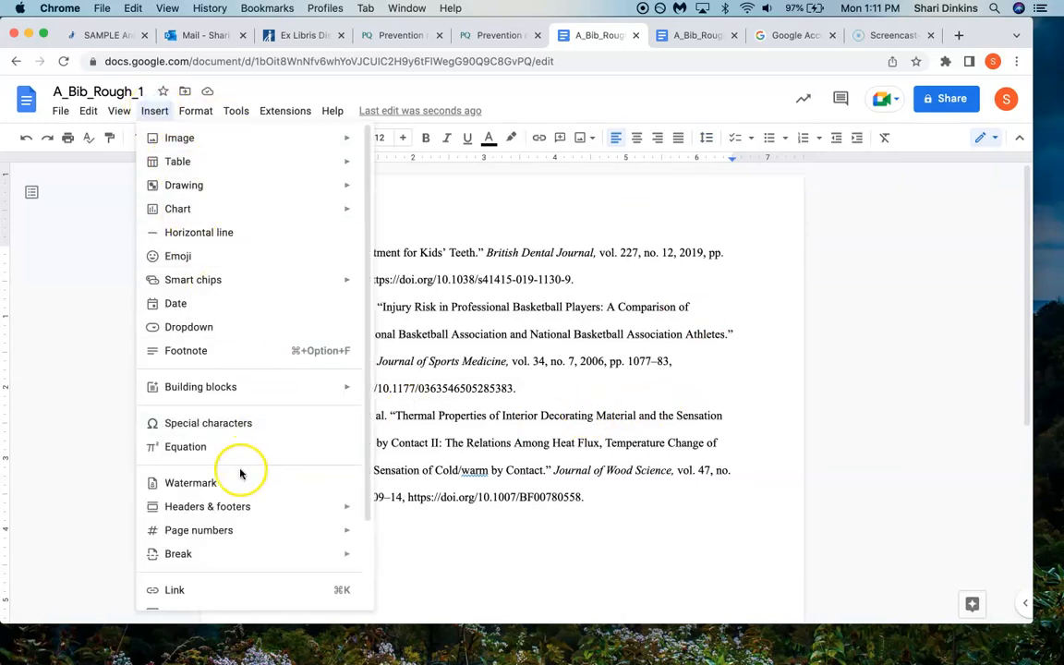
pyautogui.moveTo(234, 527)
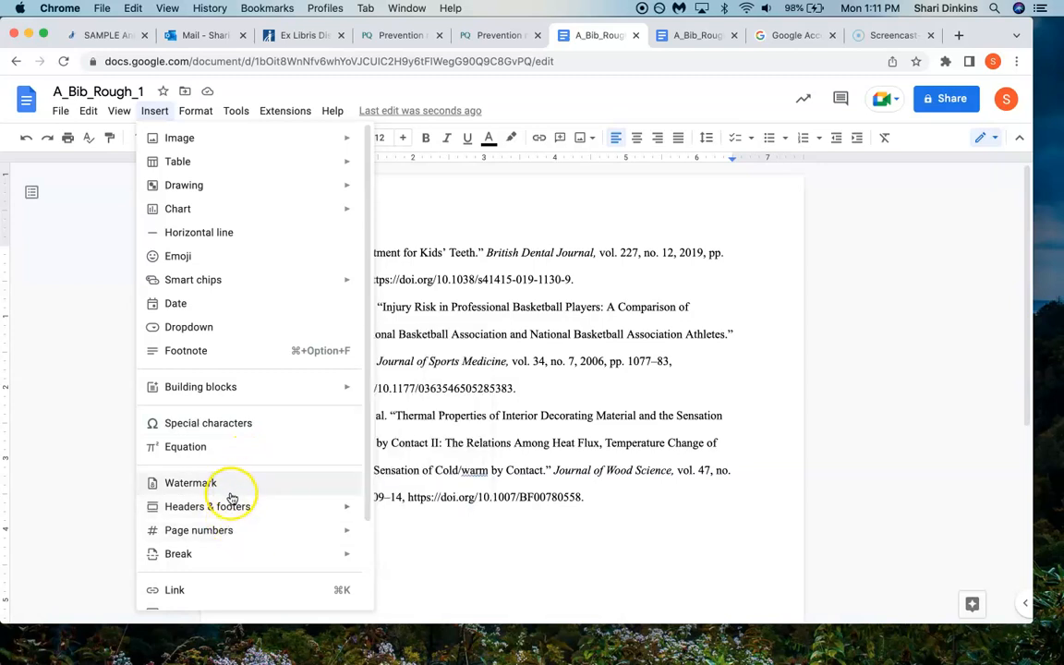
pyautogui.moveTo(231, 507)
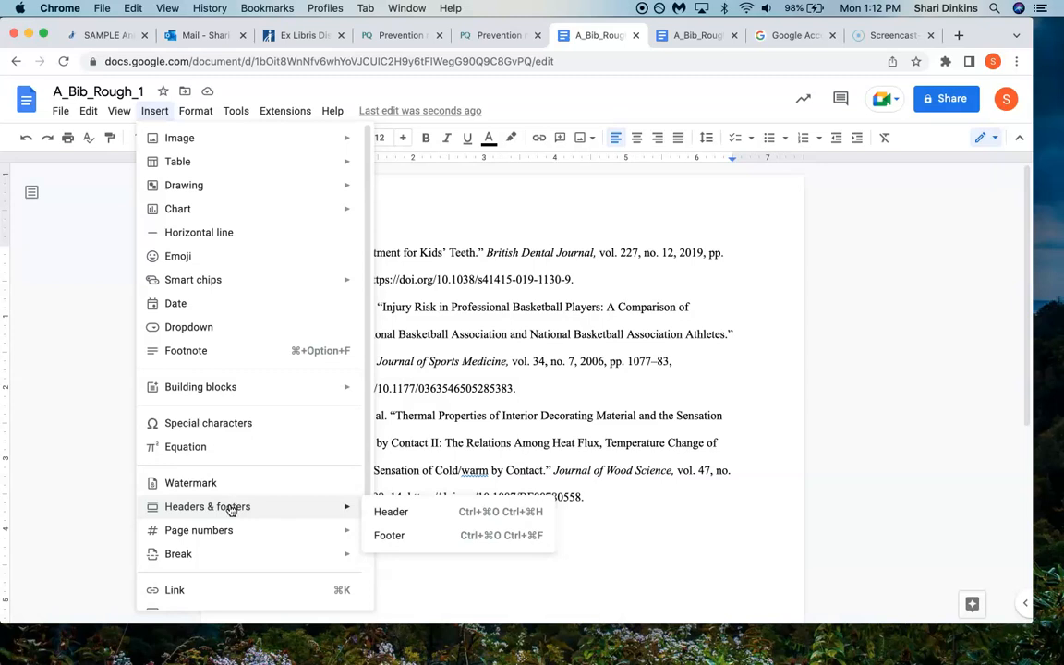
pyautogui.click(230, 531)
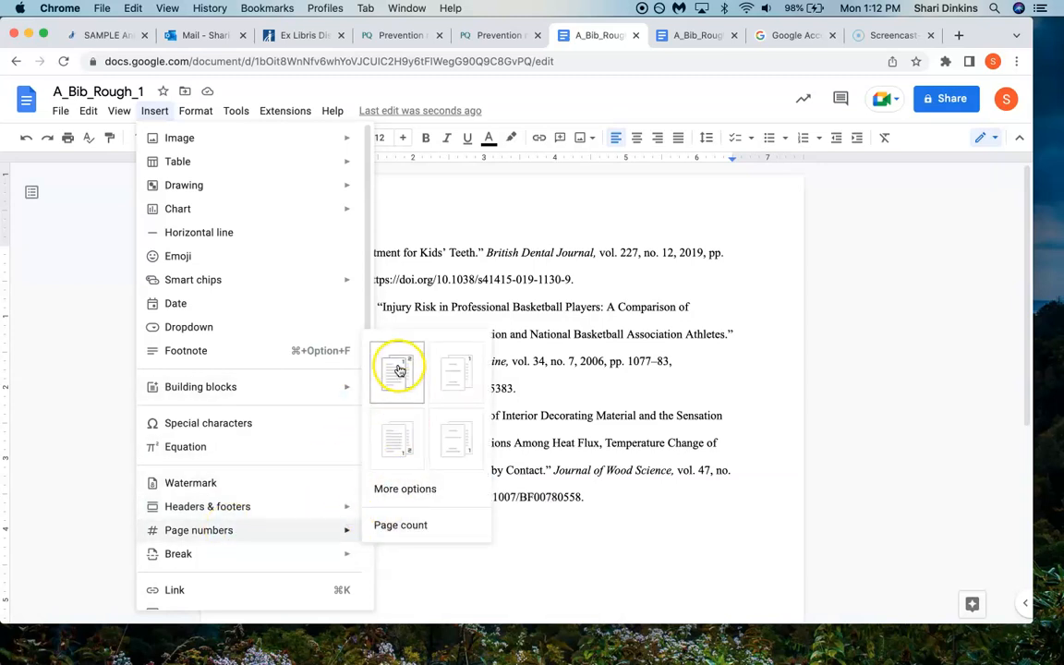
pyautogui.click(398, 369)
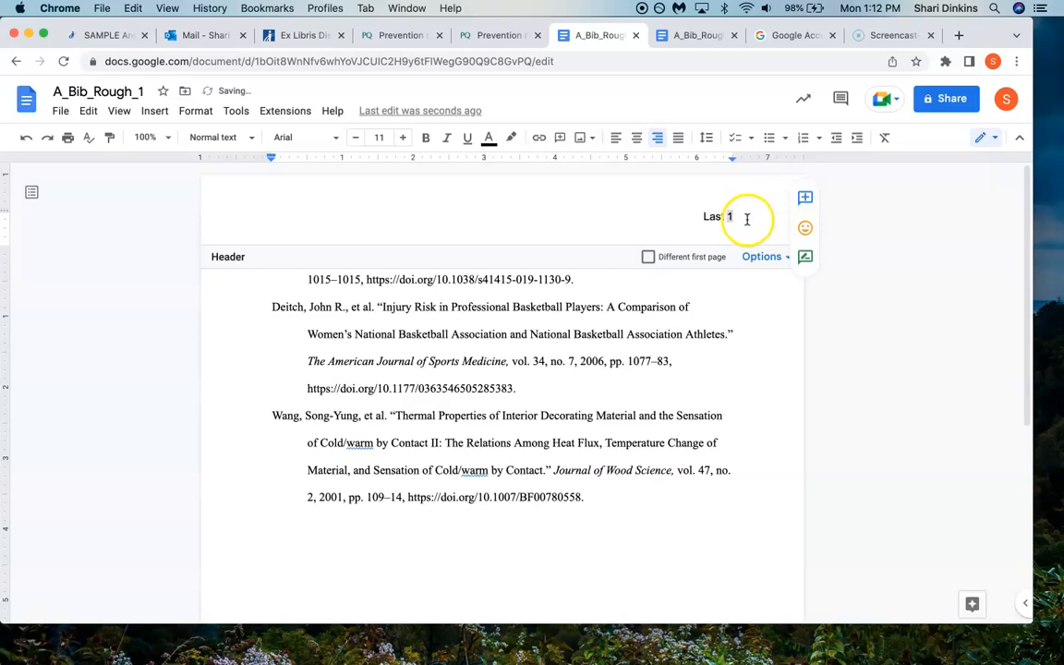
# Step: Set the header's "Last" and page number in Times New Roman at 12 points
pyautogui.moveTo(739, 217); pyautogui.dragTo(643, 216)
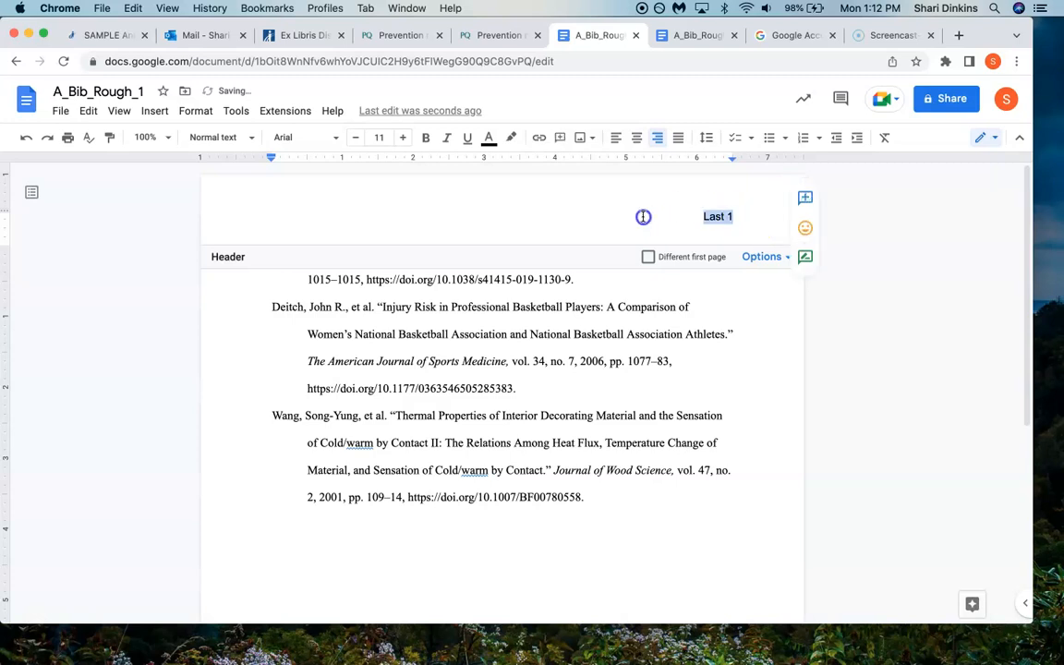
pyautogui.click(335, 138)
pyautogui.click(337, 222)
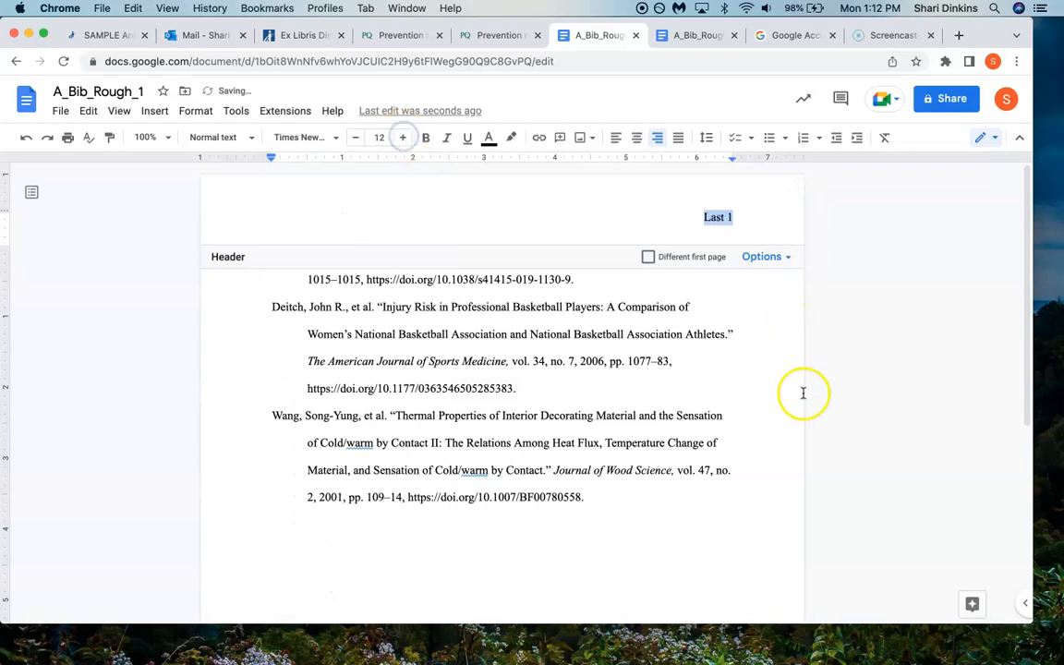
pyautogui.click(750, 340)
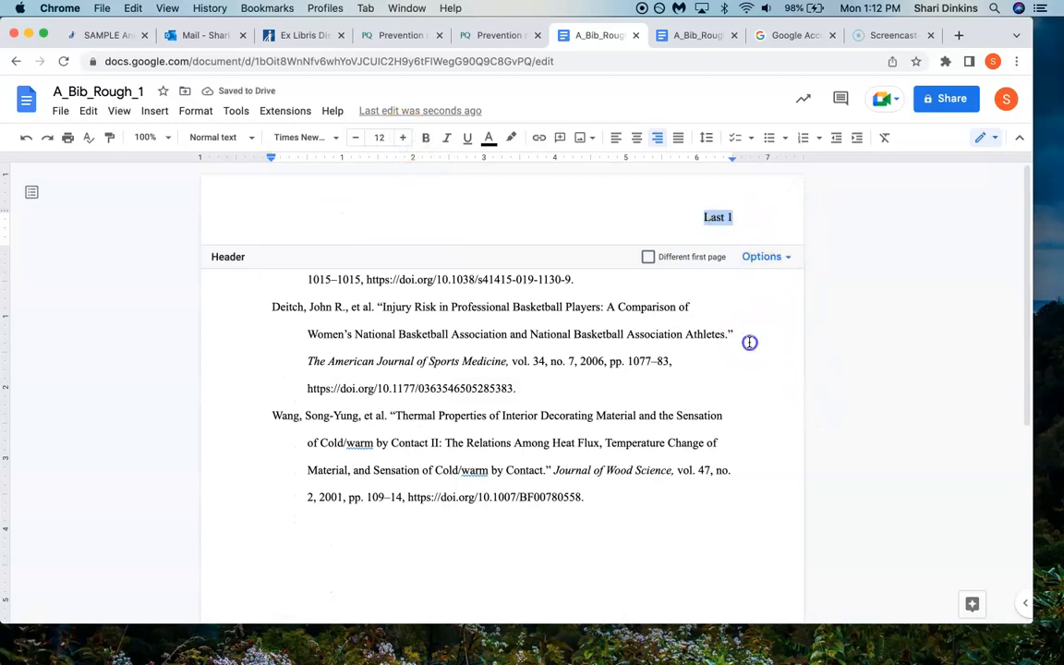
# Step: Add the placeholder "Start writing summary…" after the DOI of each of the three citations
pyautogui.click(598, 279)
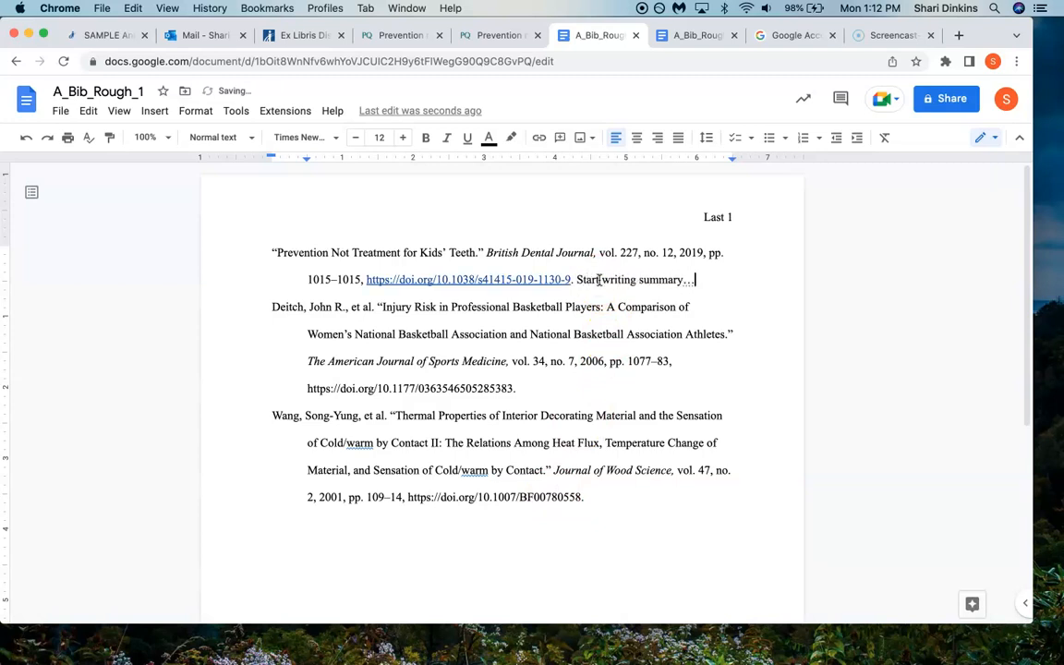
pyautogui.moveTo(699, 280); pyautogui.dragTo(582, 276)
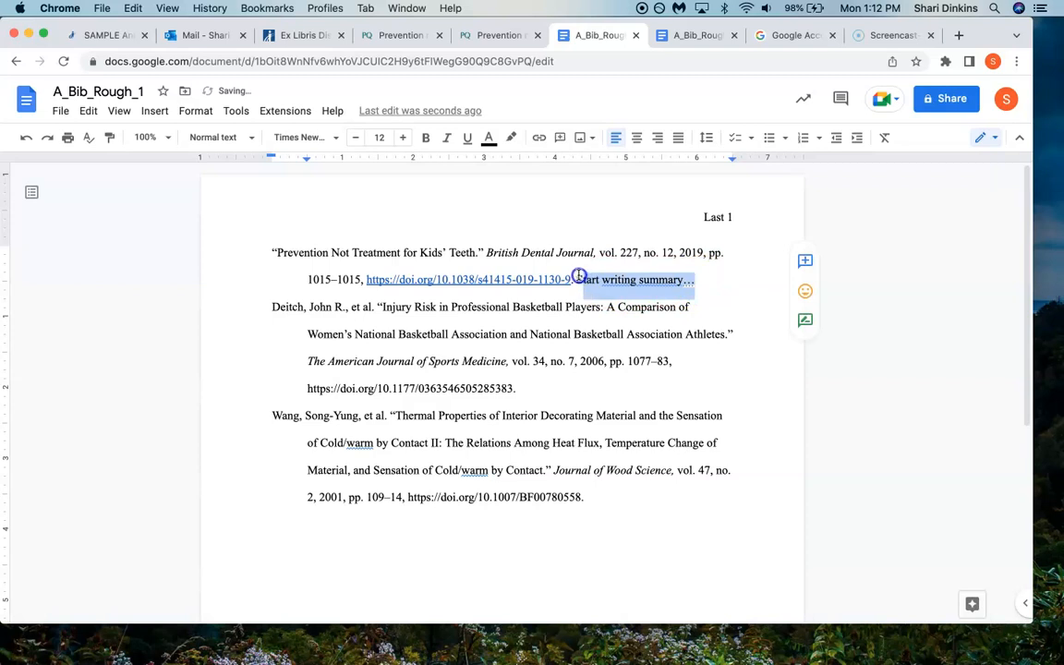
pyautogui.hotkey('ctrl', 'c')
pyautogui.click(574, 388)
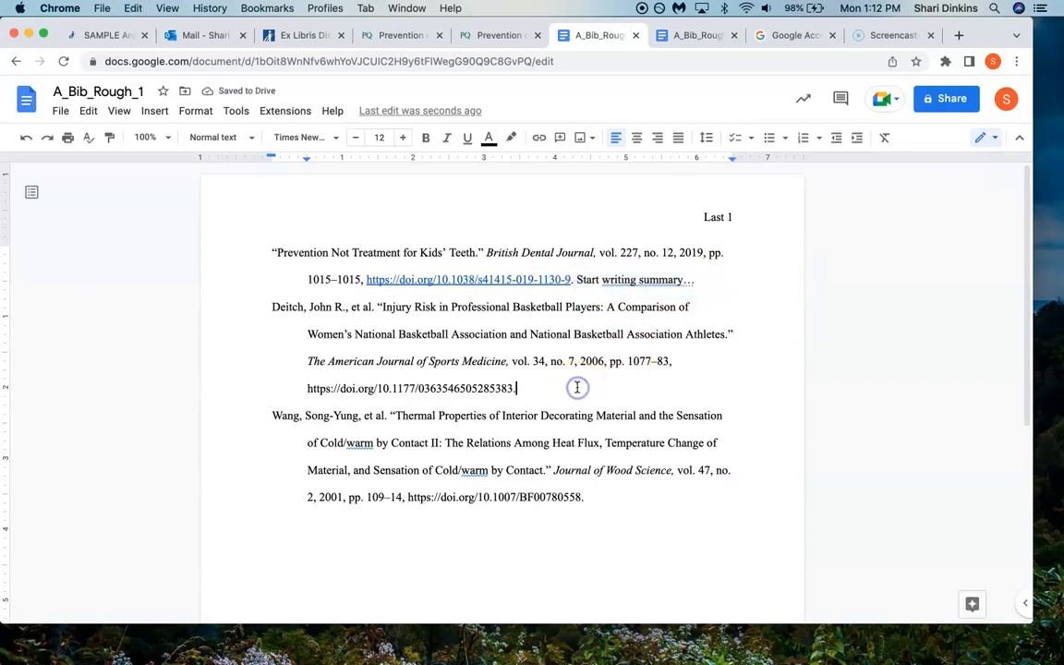
pyautogui.hotkey('ctrl', 'v')
pyautogui.click(596, 497)
pyautogui.hotkey('ctrl', 'v')
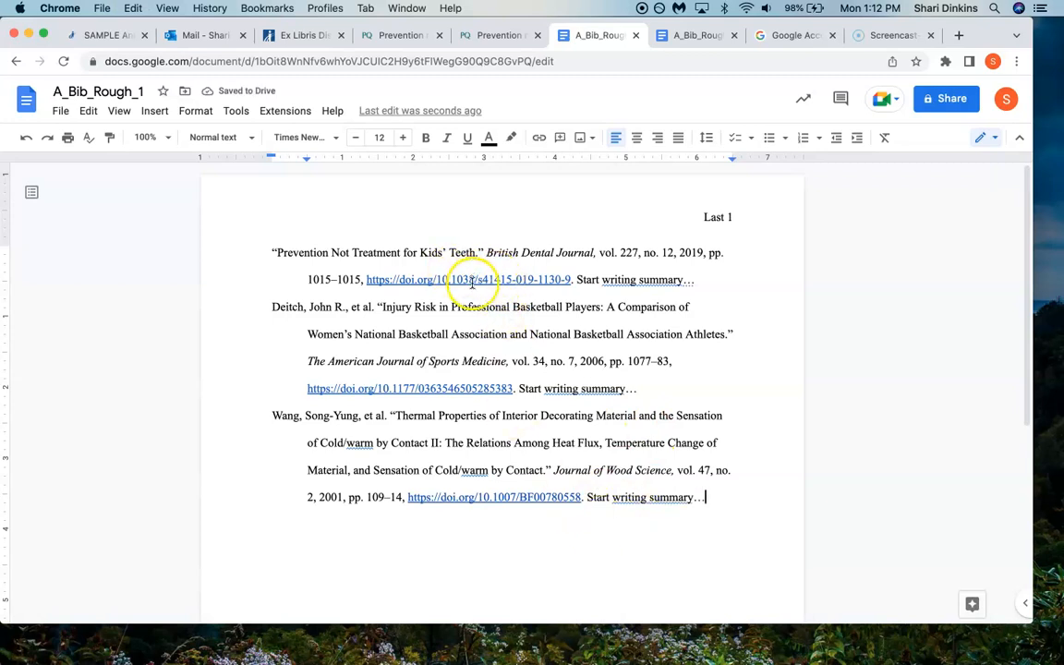
# Step: Remove the hyperlinks from the DOIs in all three citations
pyautogui.click(471, 280)
pyautogui.click(588, 304)
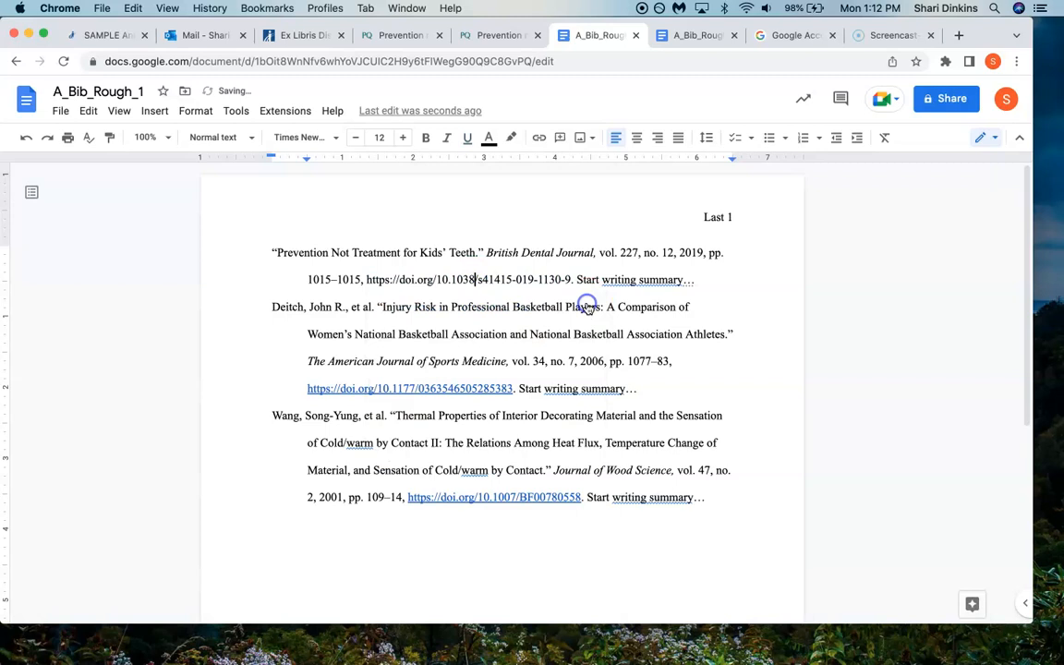
pyautogui.click(493, 388)
pyautogui.click(526, 413)
pyautogui.click(497, 497)
pyautogui.click(630, 518)
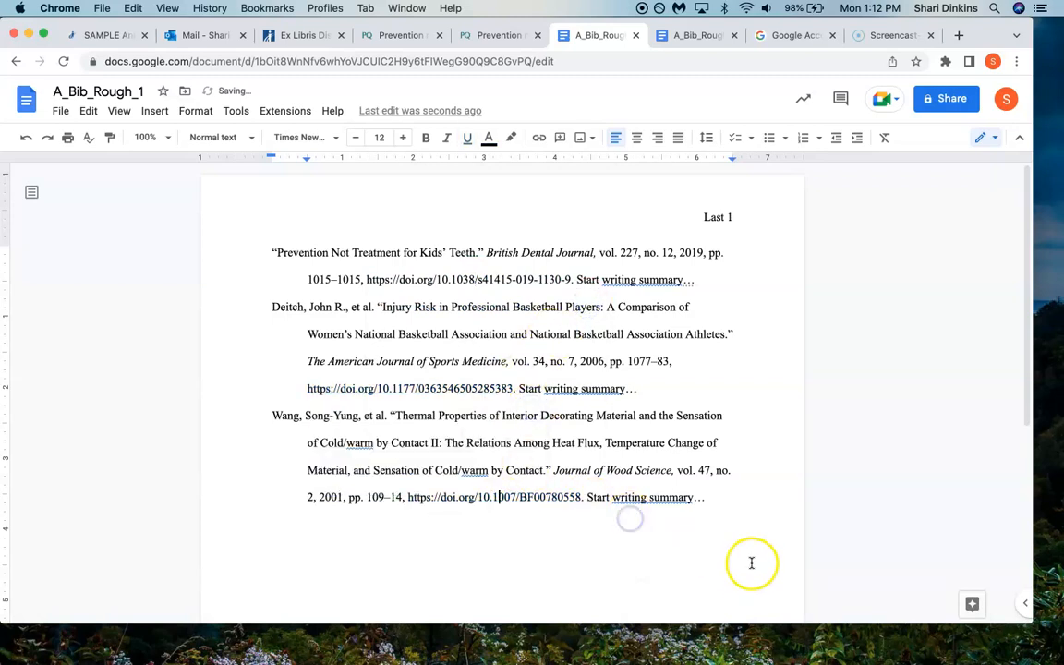
pyautogui.click(732, 501)
pyautogui.moveTo(731, 501); pyautogui.dragTo(181, 230)
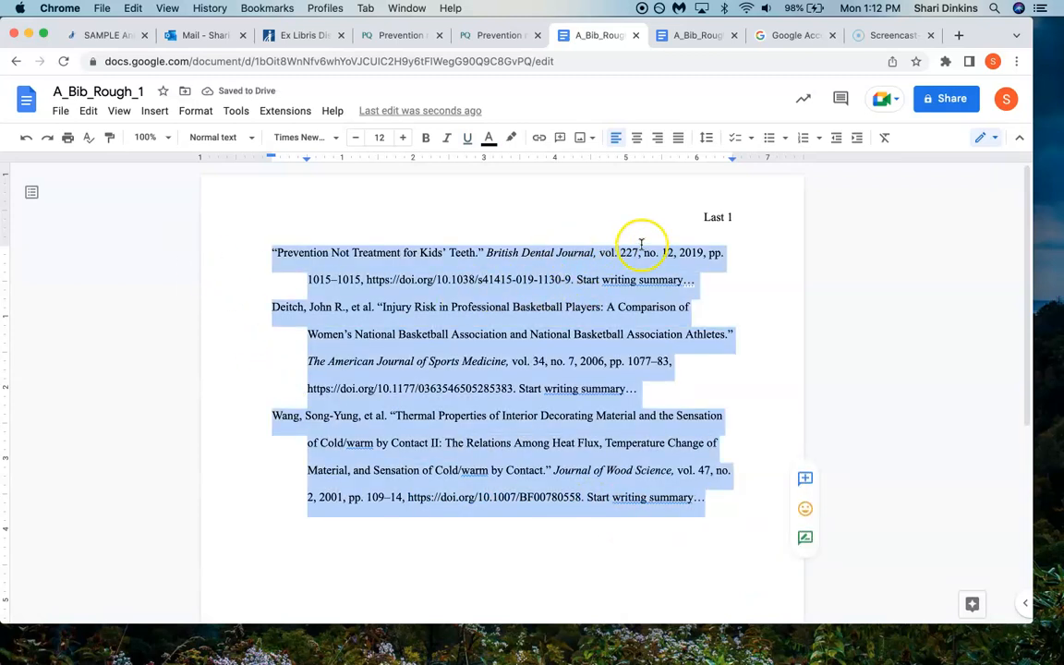
pyautogui.click(751, 296)
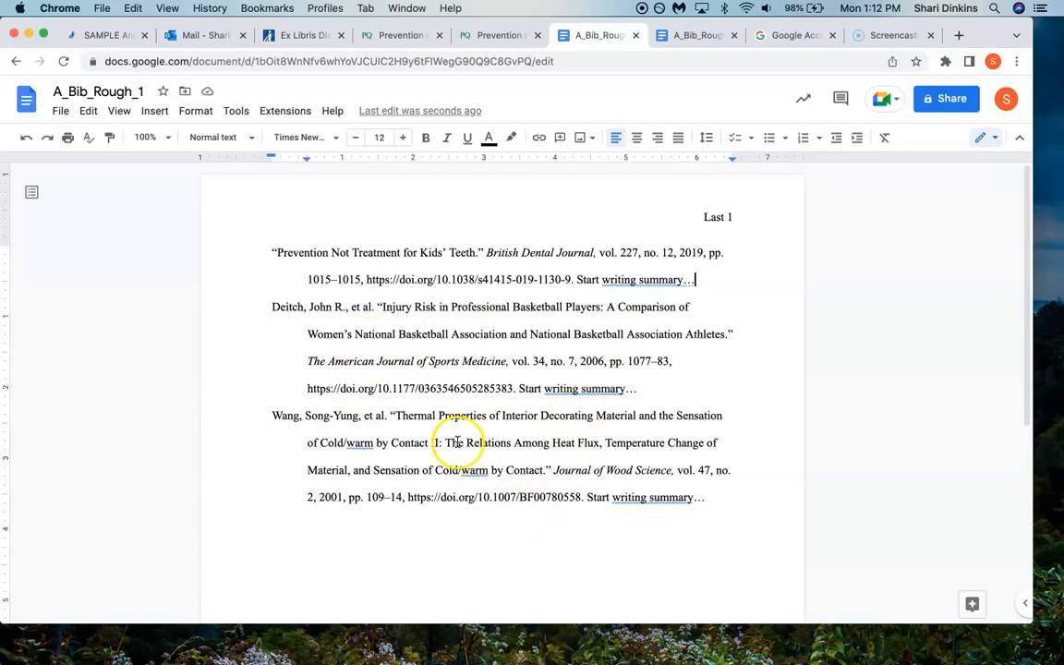
# Step: Compare the formatted draft with the course's SAMPLE Annotated Bibliography page and return to A_Bib_Rough_1
pyautogui.click(107, 35)
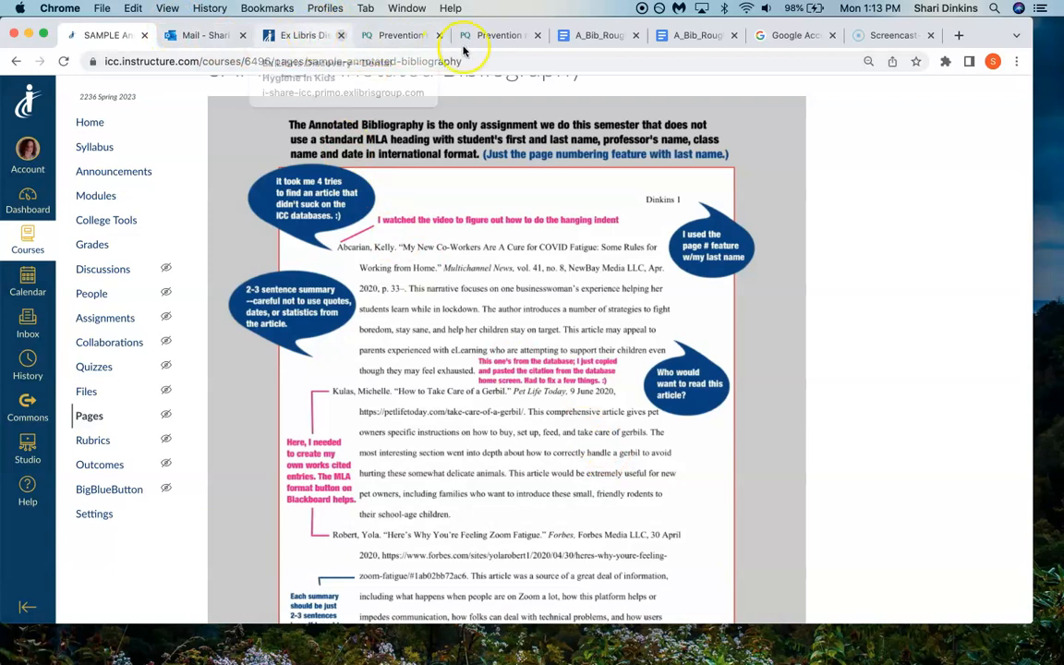
pyautogui.click(601, 35)
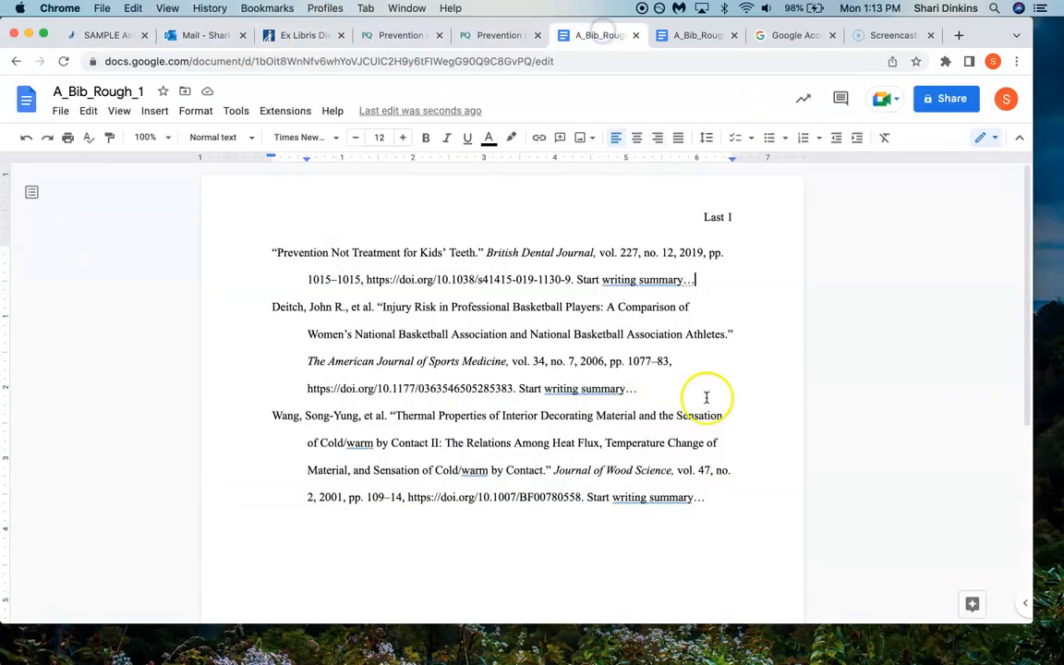